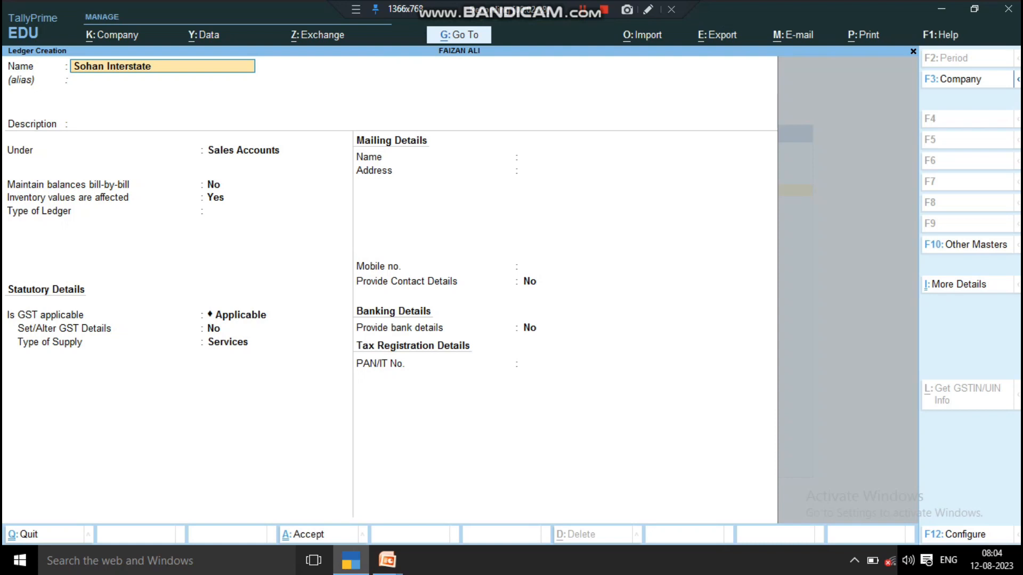
- Name the ledger Sohan Interstate Creditore and place it under Sundry Creditors
text(Creditore)
key(Return)
key(Return)
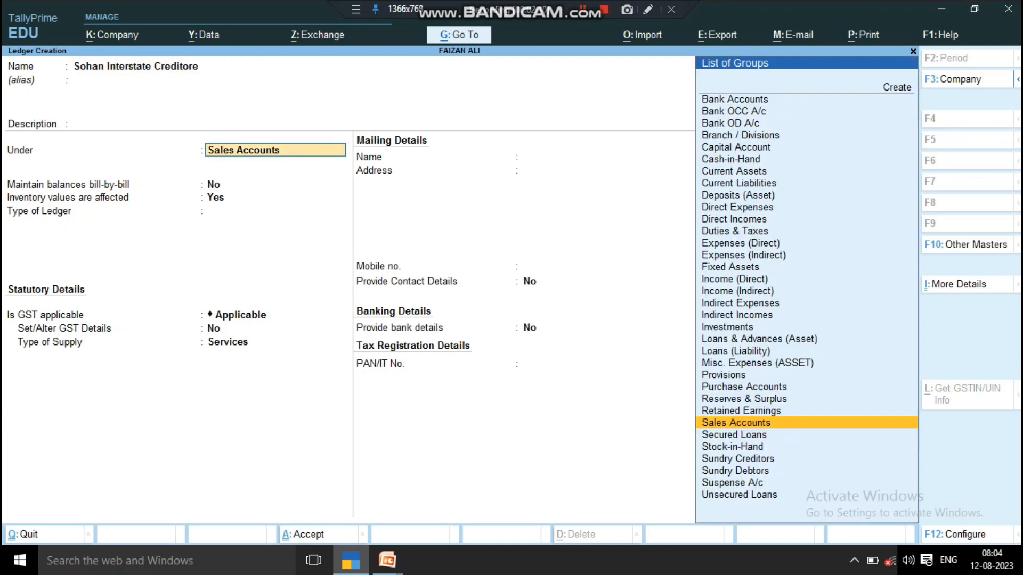
text(S)
key(Down)
key(Down)
key(Down)
key(Down)
key(Up)
key(Return)
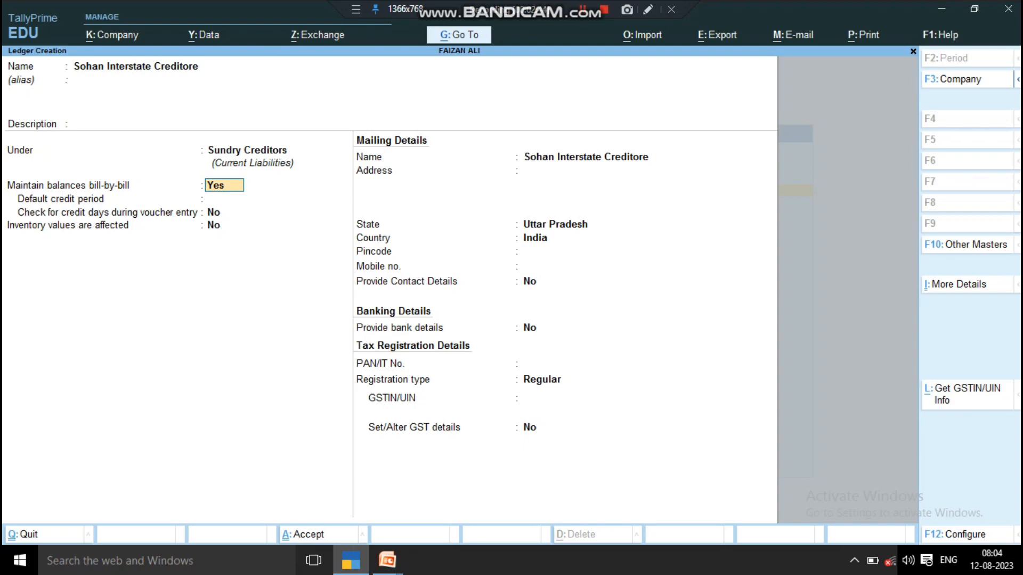
- Keep the default bill-wise, credit, mailing and state fields, with registration type Regular
key(Return)
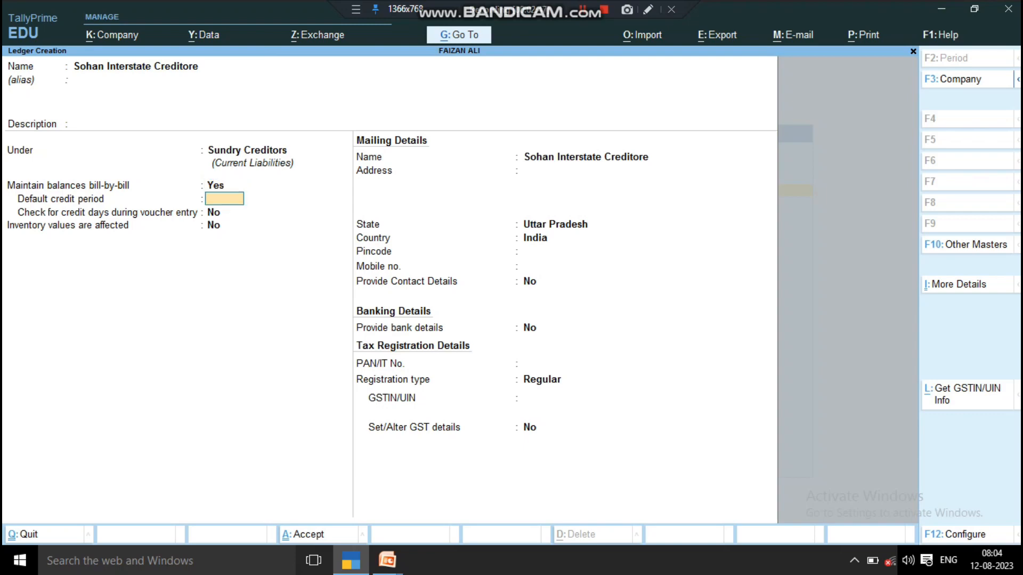
key(Return)
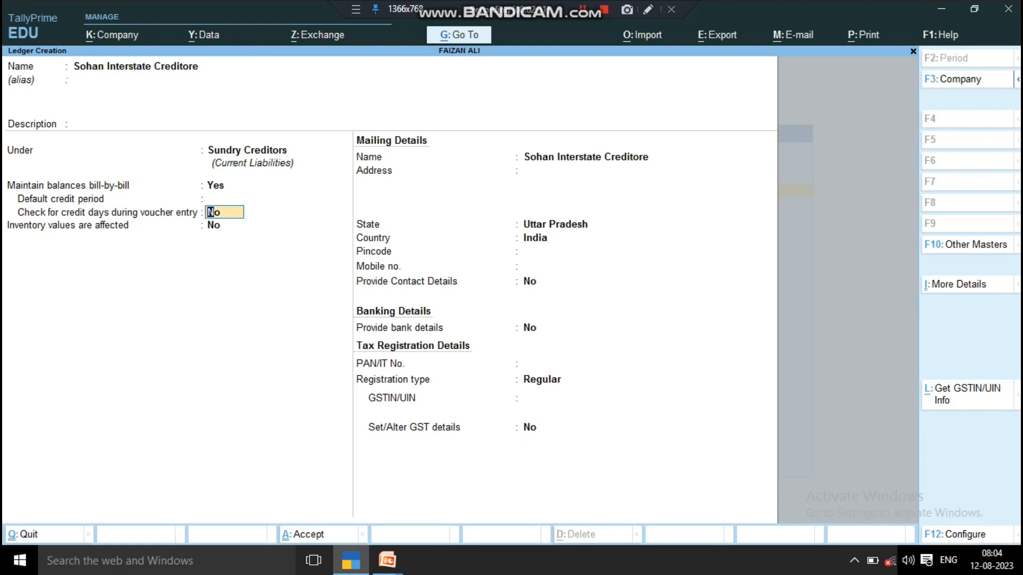
key(Return)
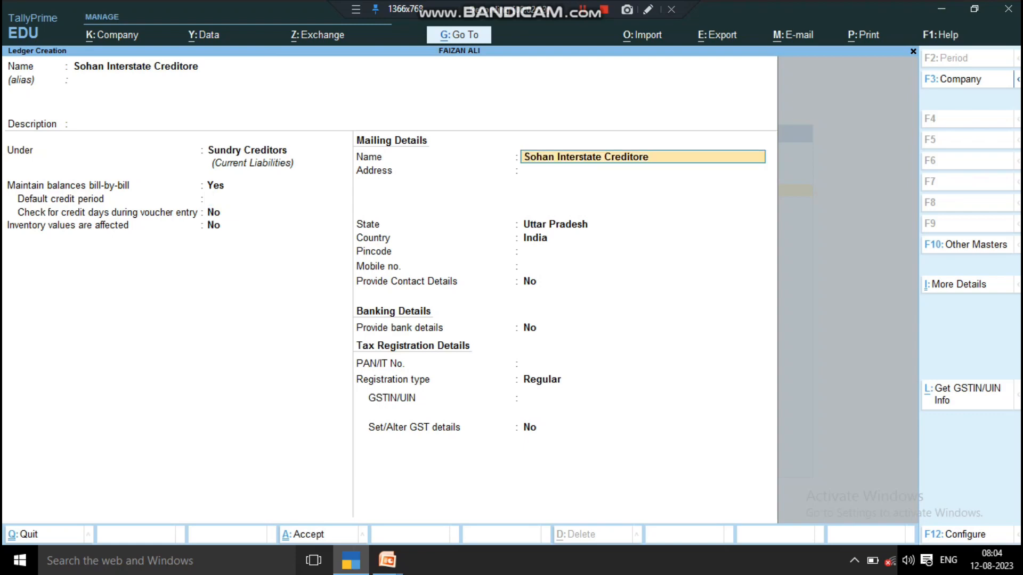
key(Return)
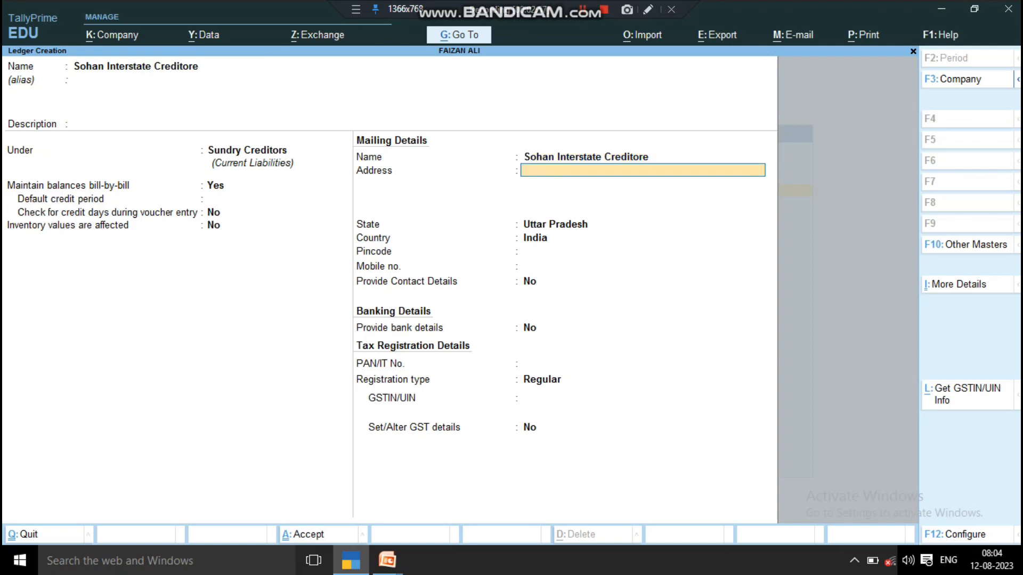
key(Return)
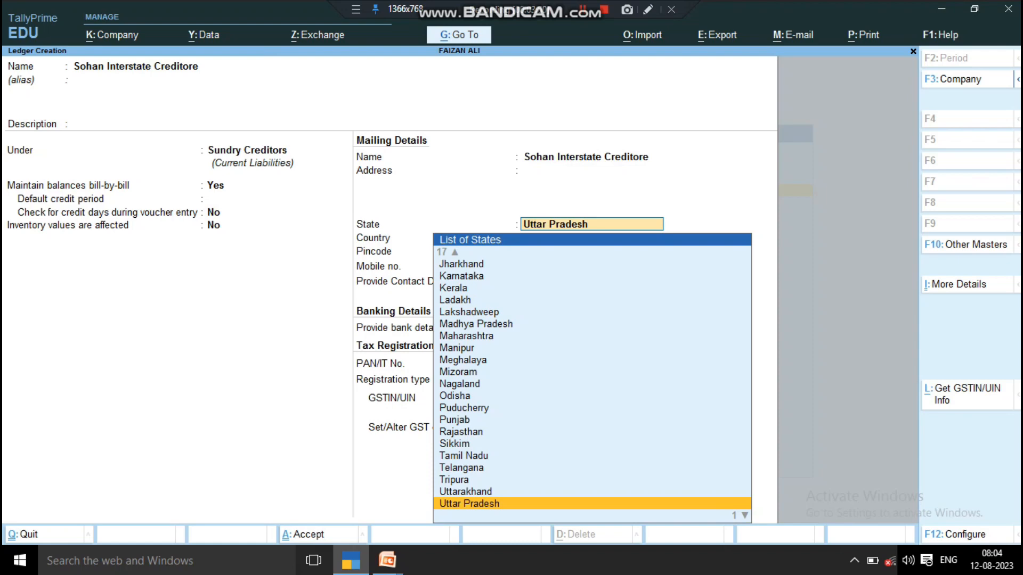
key(Return)
key(Return)
key(Return)
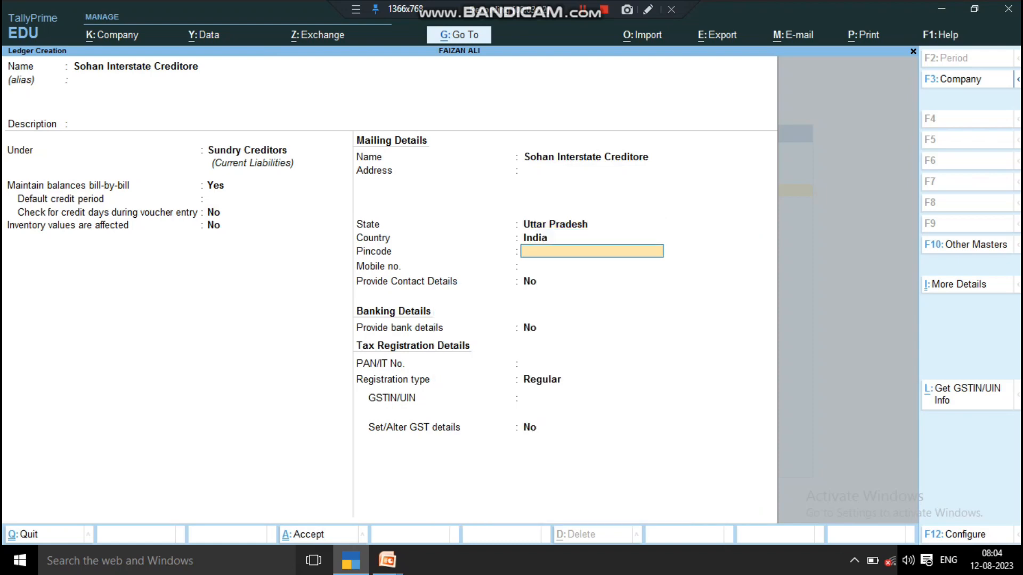
key(Return)
key(Return)
key(Return)
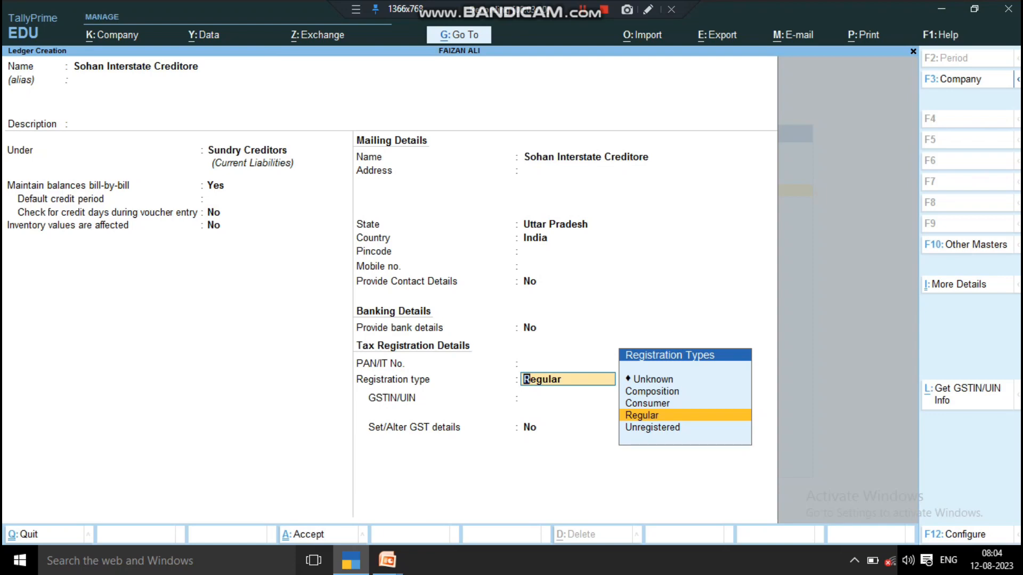
key(Up)
key(Up)
key(Down)
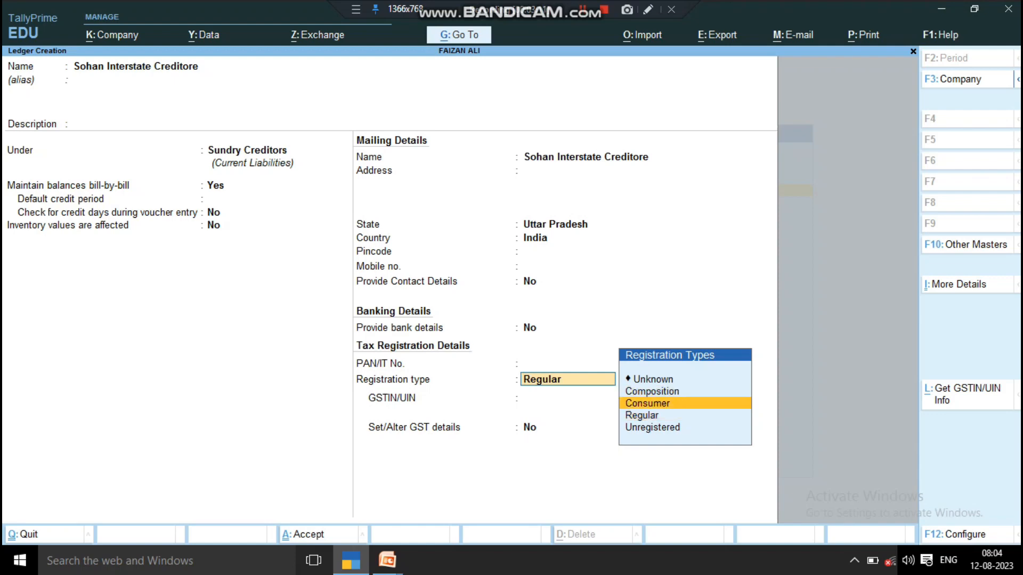
key(Down)
key(Down)
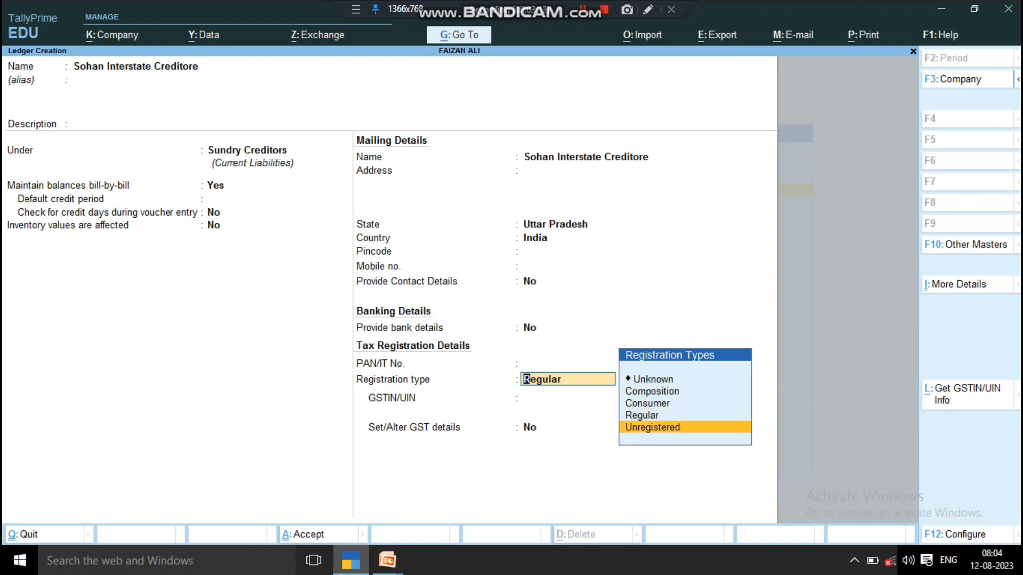
key(Up)
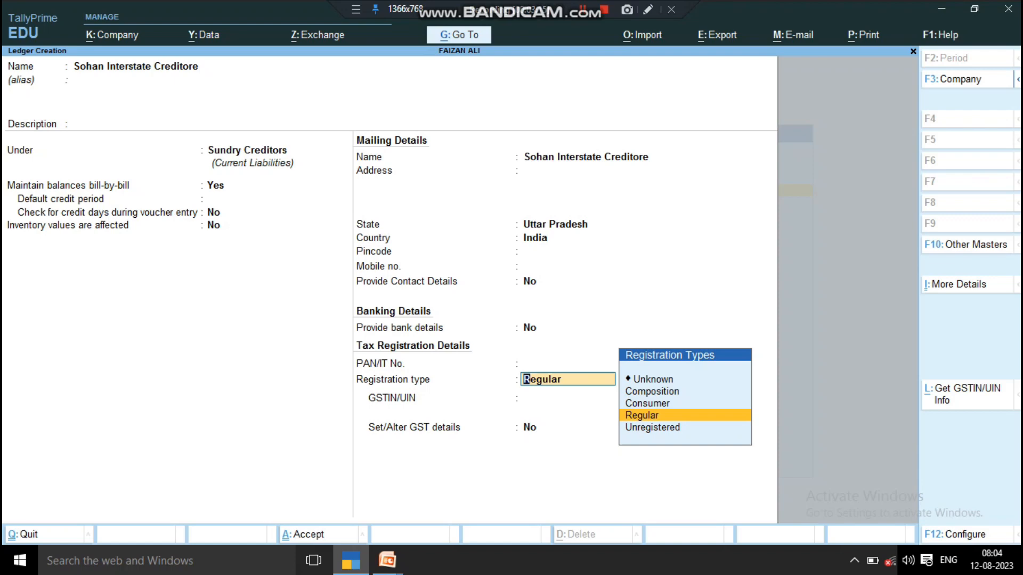
key(Return)
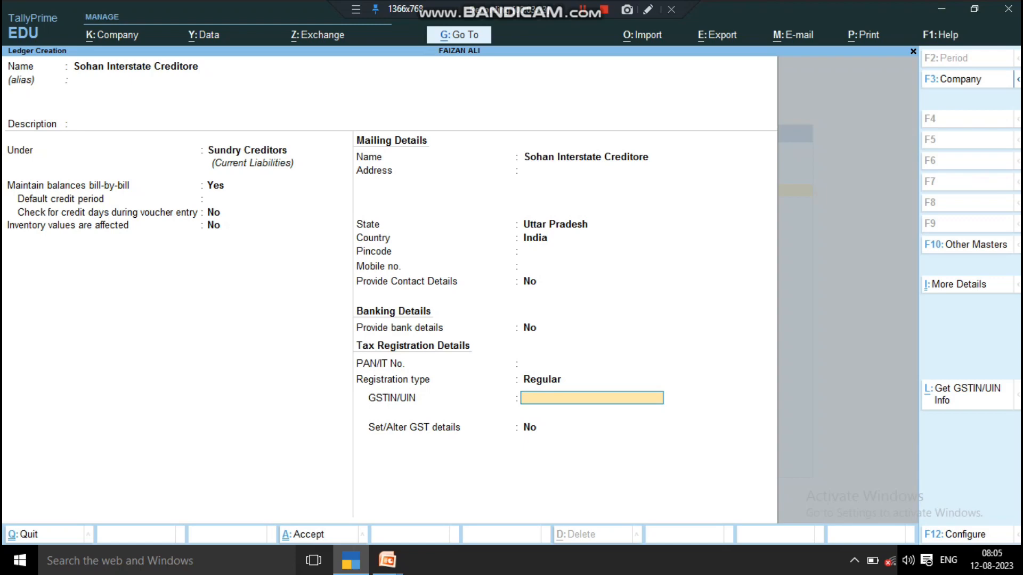
key(BackSpace)
key(BackSpace)
key(BackSpace)
key(BackSpace)
key(BackSpace)
key(BackSpace)
key(BackSpace)
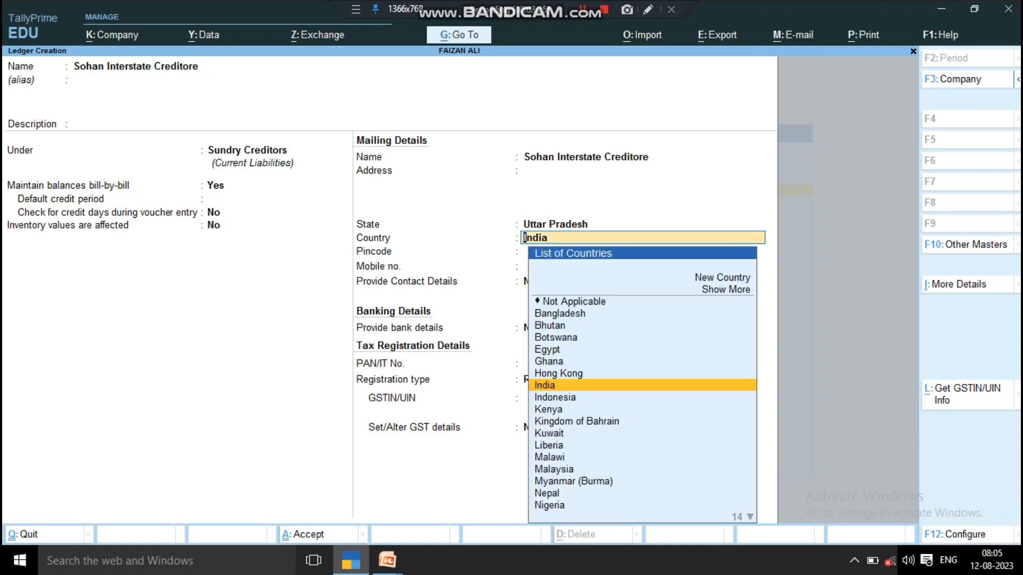
- Change the supplier's state to Rajasthan and enter its GSTIN
key(BackSpace)
text(Ra)
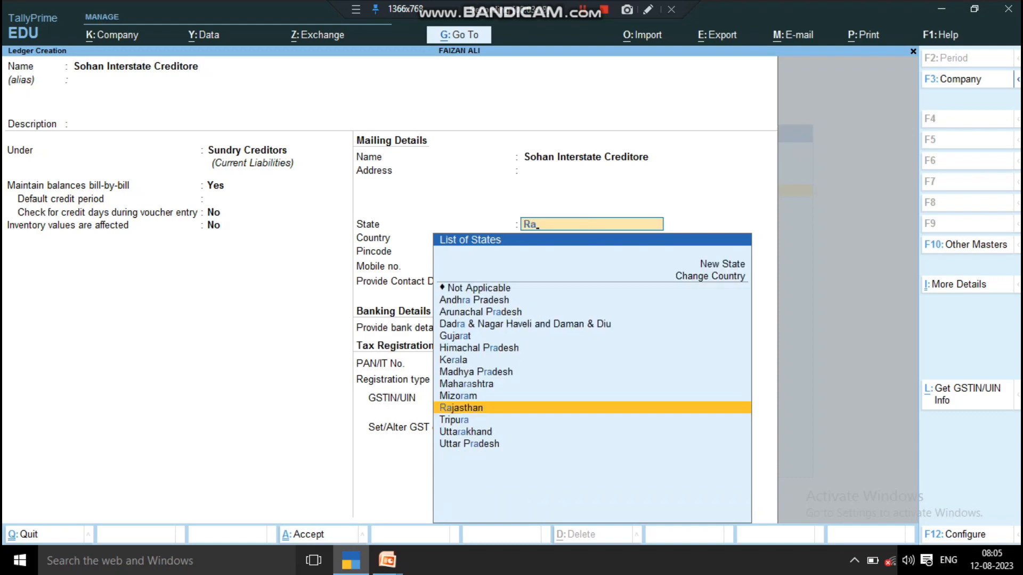
key(Return)
key(Return)
key(Return)
key(Return)
key(Return)
key(Return)
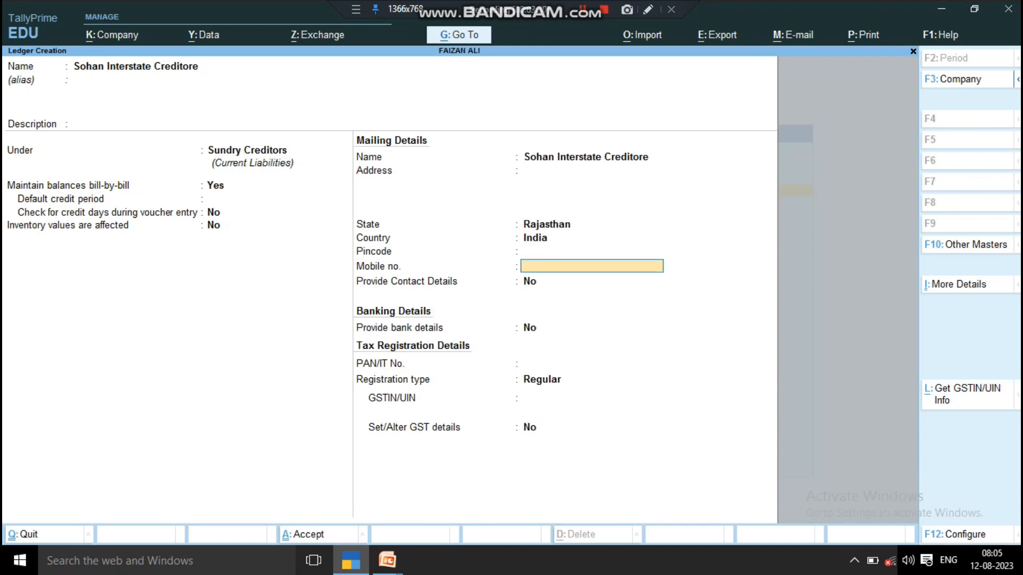
key(Return)
key(Return)
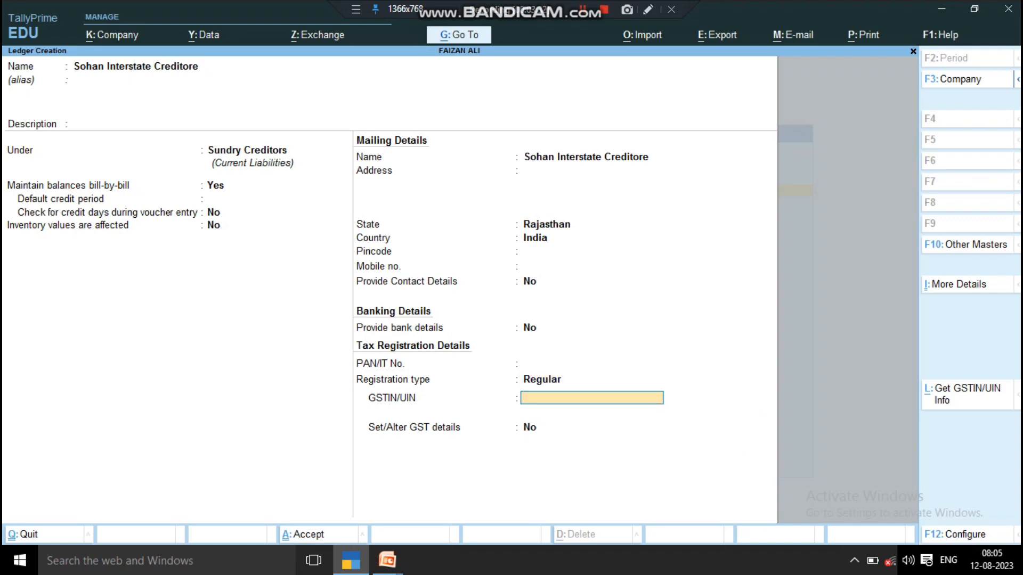
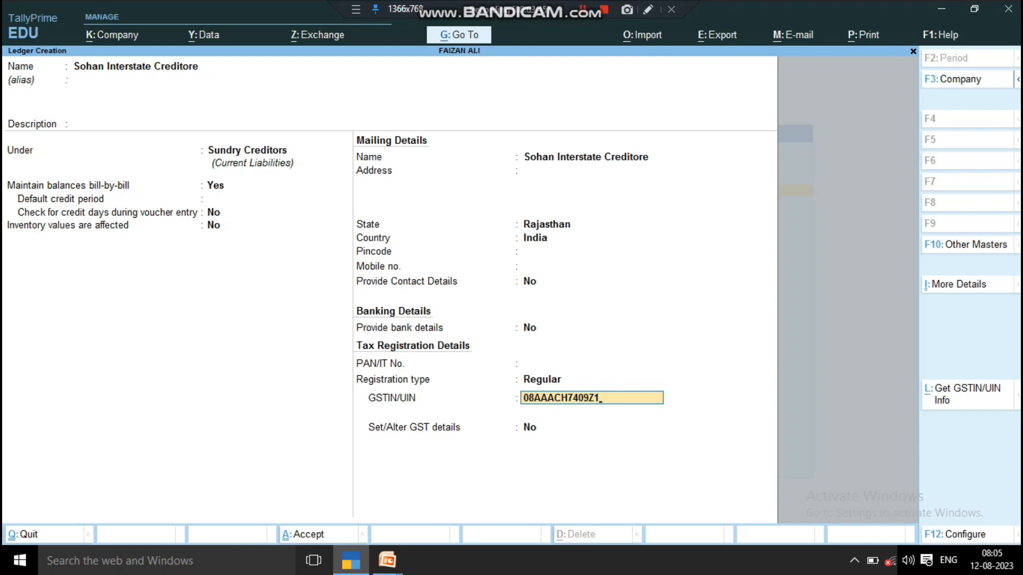
key(Return)
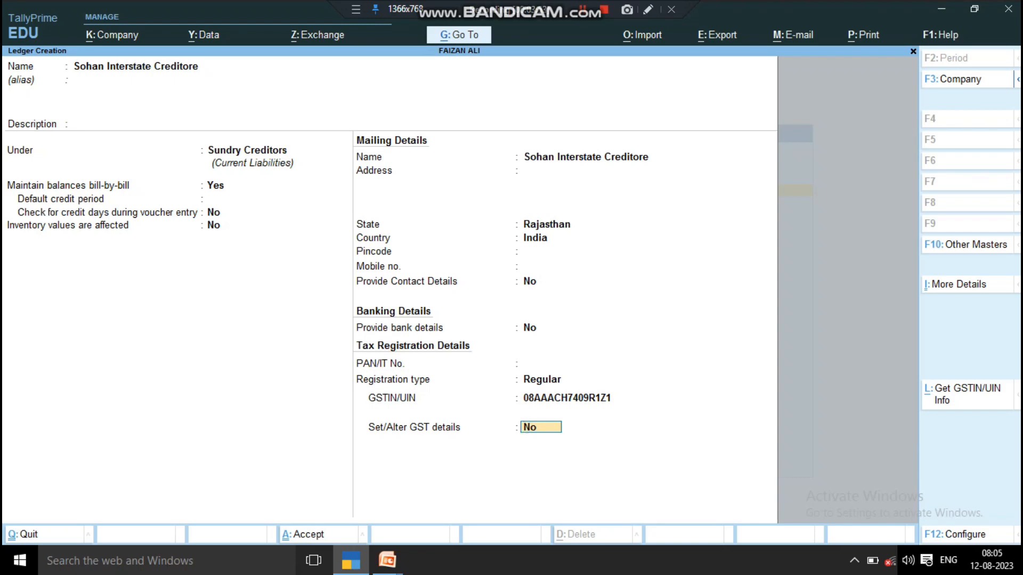
- Turn on GST details, set transporter to No, and save the creditor ledger
text(y)
key(Return)
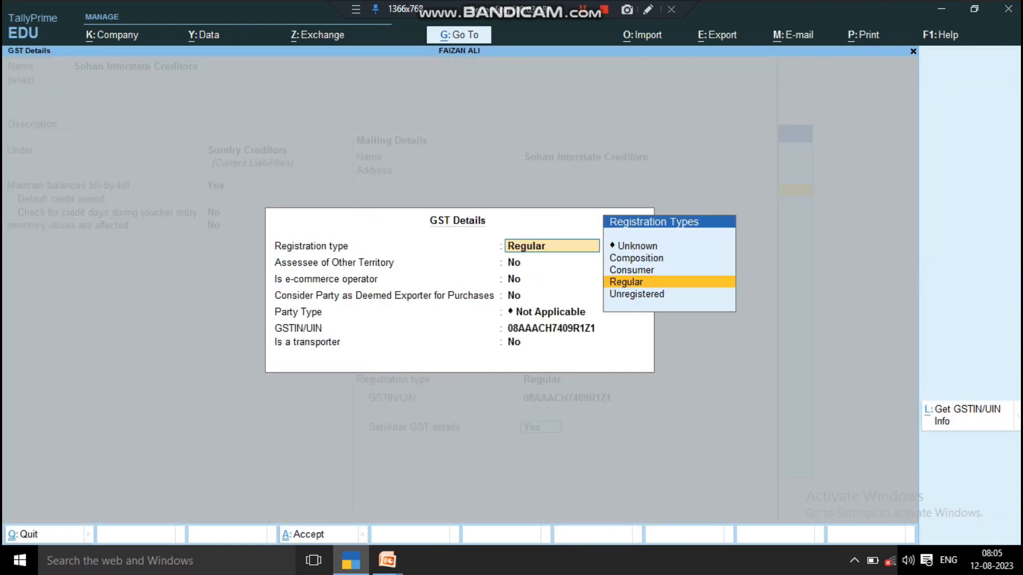
key(Return)
key(Return)
key(Return)
key(Return)
key(Return)
key(Return)
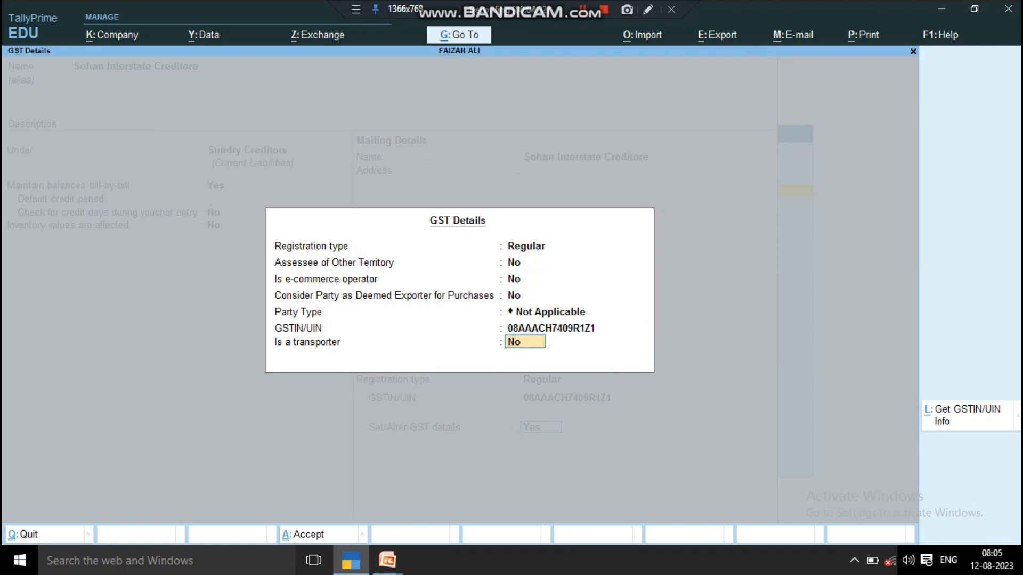
text(y)
key(BackSpace)
text(n)
key(Return)
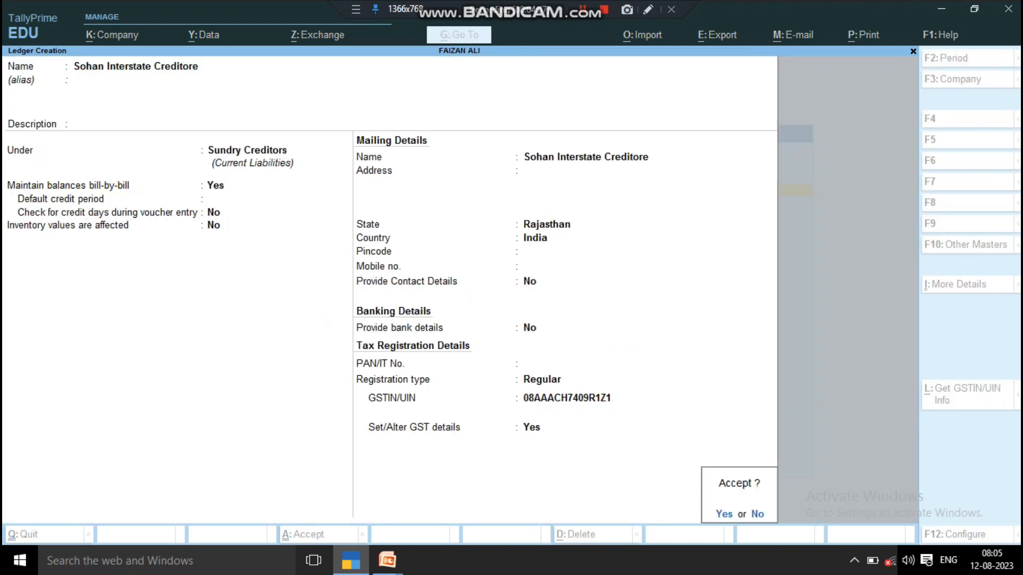
key(Return)
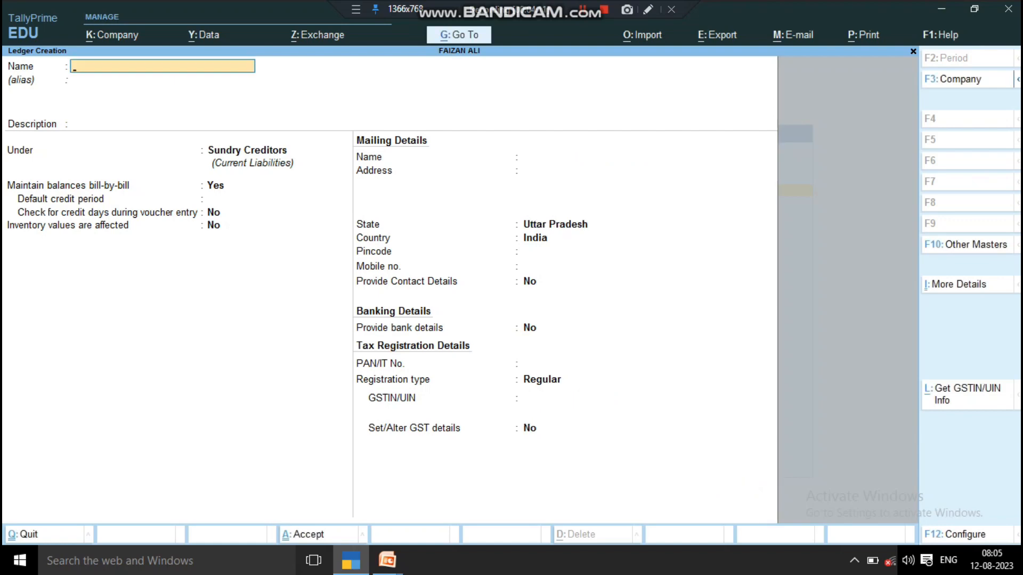
- Create ledger Purchase Interstate under Purchase Accounts with GST applicable and GST details turned on
text(Purchase interstate)
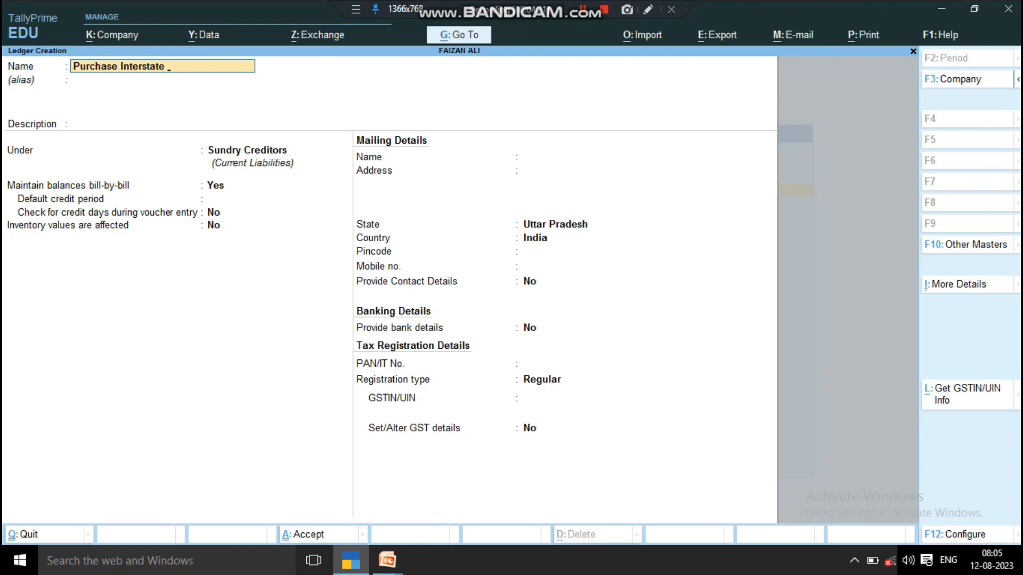
key(Return)
key(Return)
key(Return)
text(P)
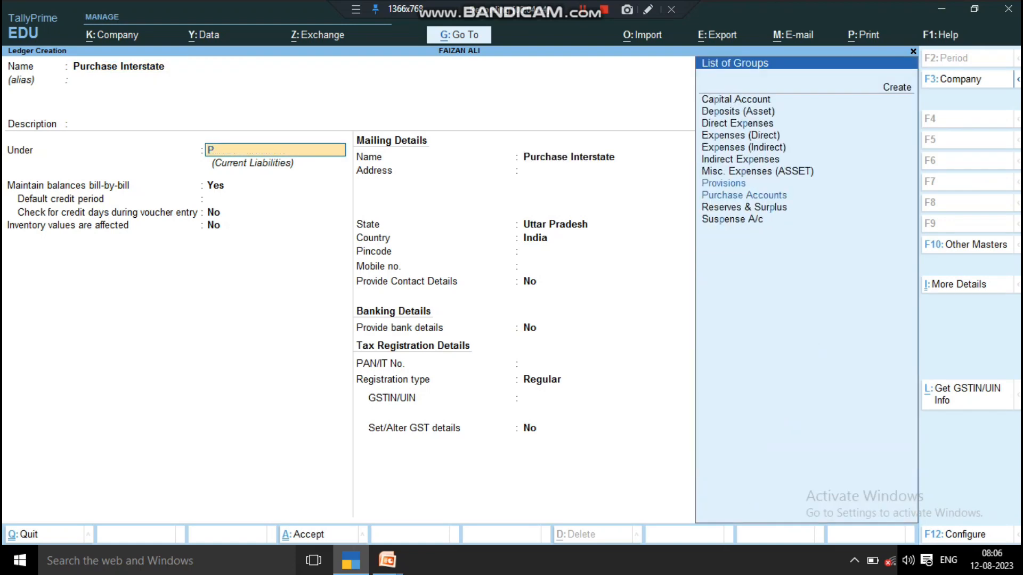
key(Return)
key(Return)
key(Return)
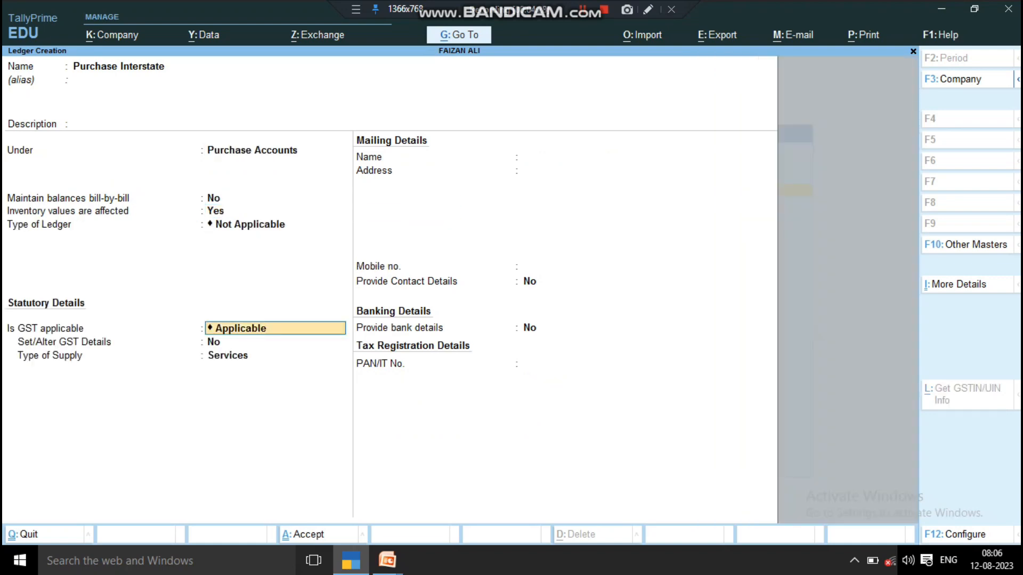
key(Return)
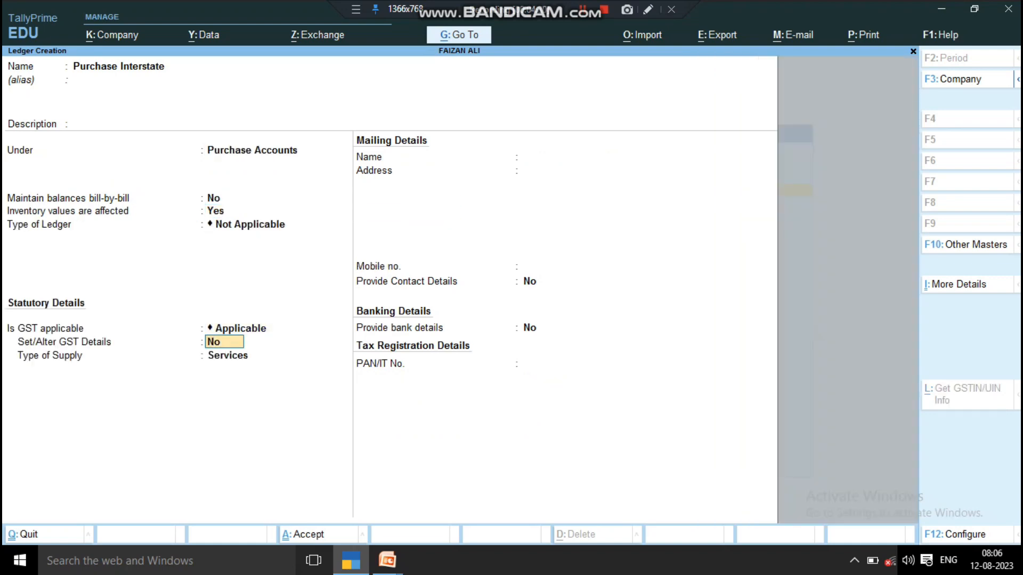
key(BackSpace)
key(Return)
text(y)
key(Return)
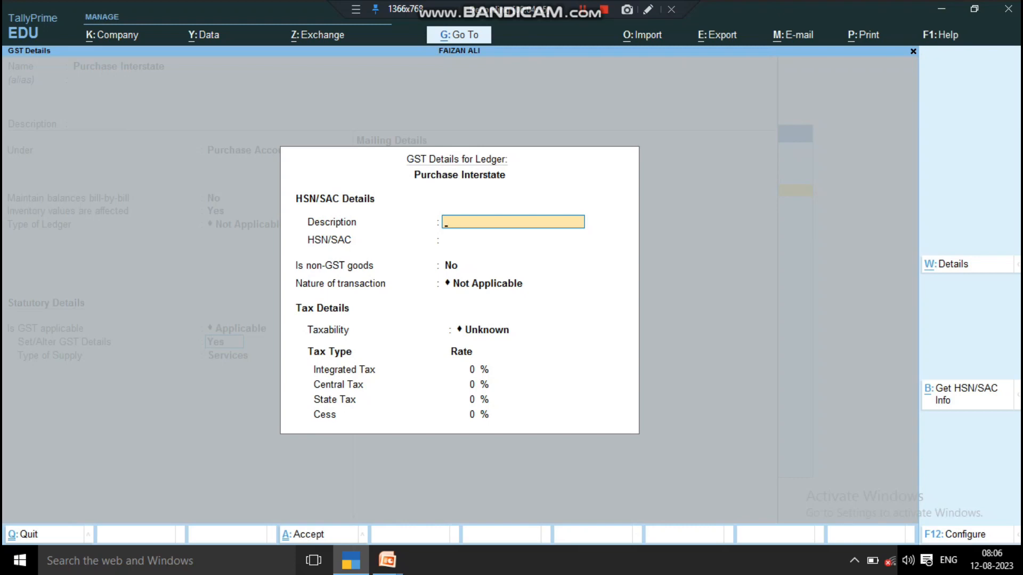
- Set nature Interstate Purchase Taxable, 12% integrated tax, supply type Goods, and save the ledger
key(Return)
key(Return)
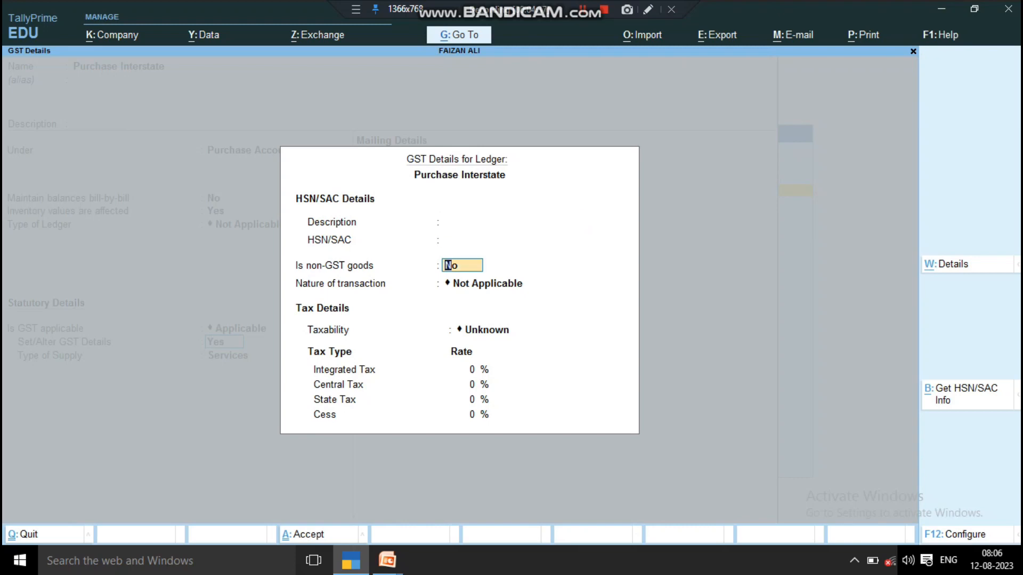
key(Return)
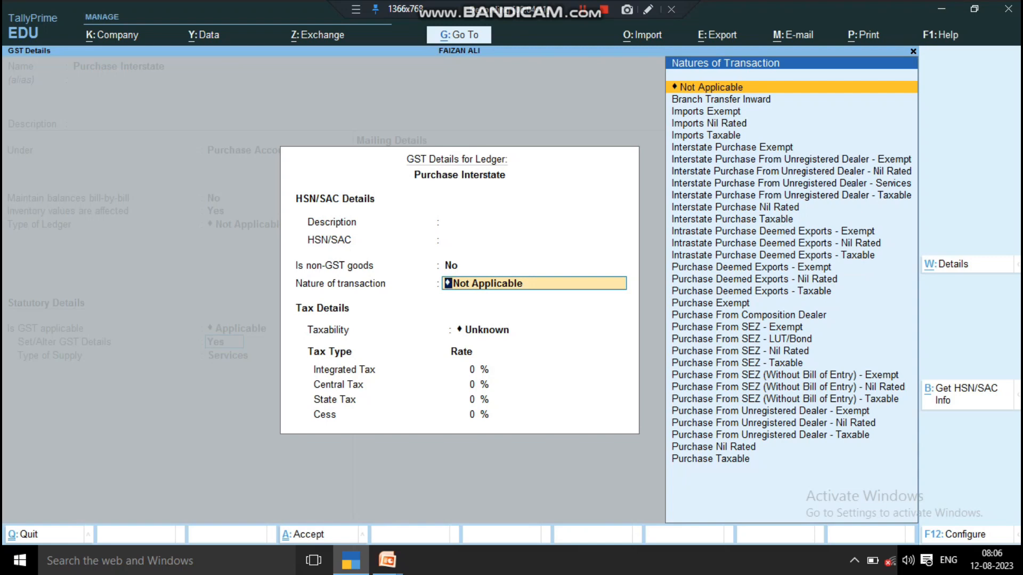
text(In)
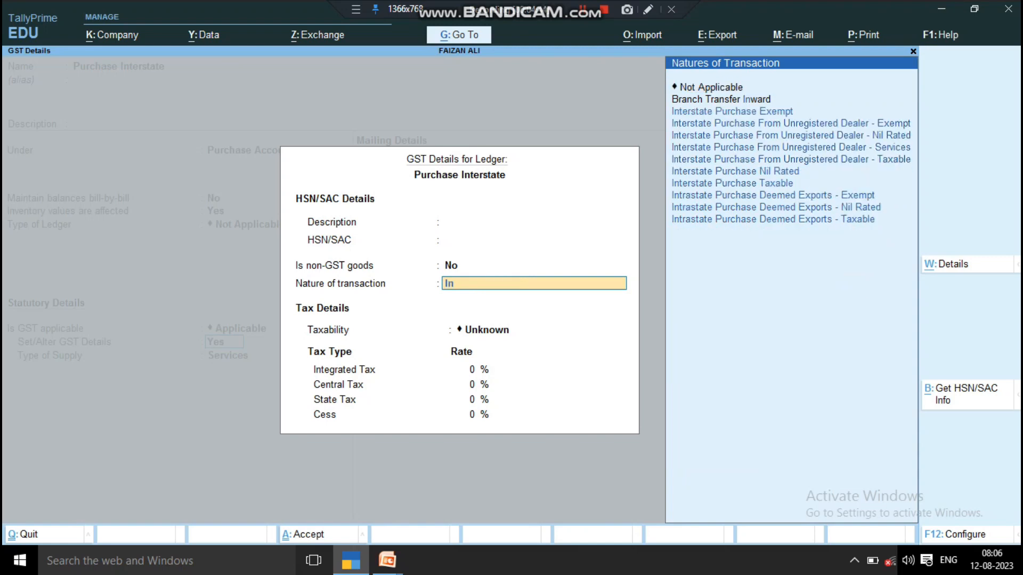
key(Down)
key(Down)
key(Down)
key(Down)
key(Down)
key(Down)
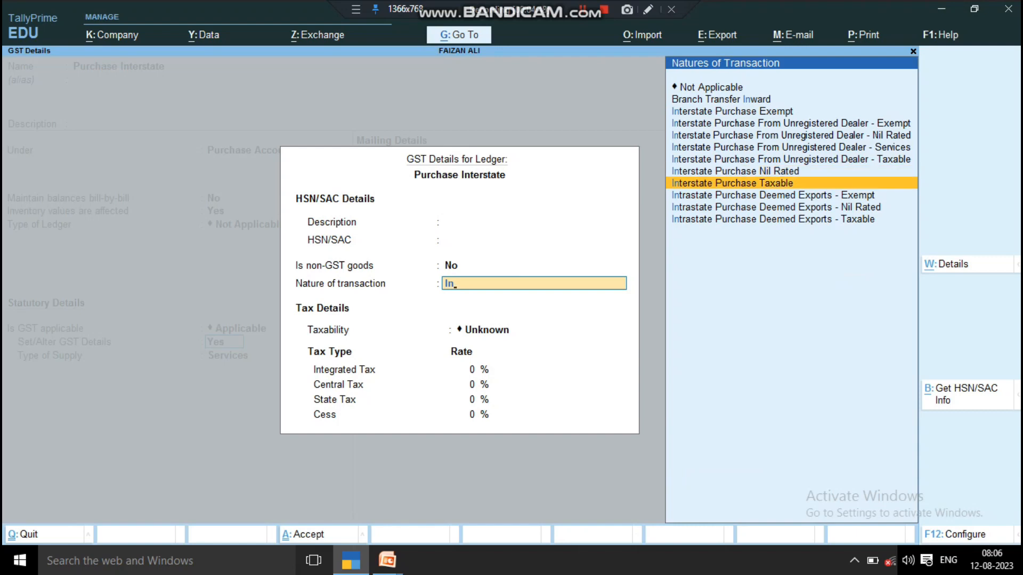
key(Return)
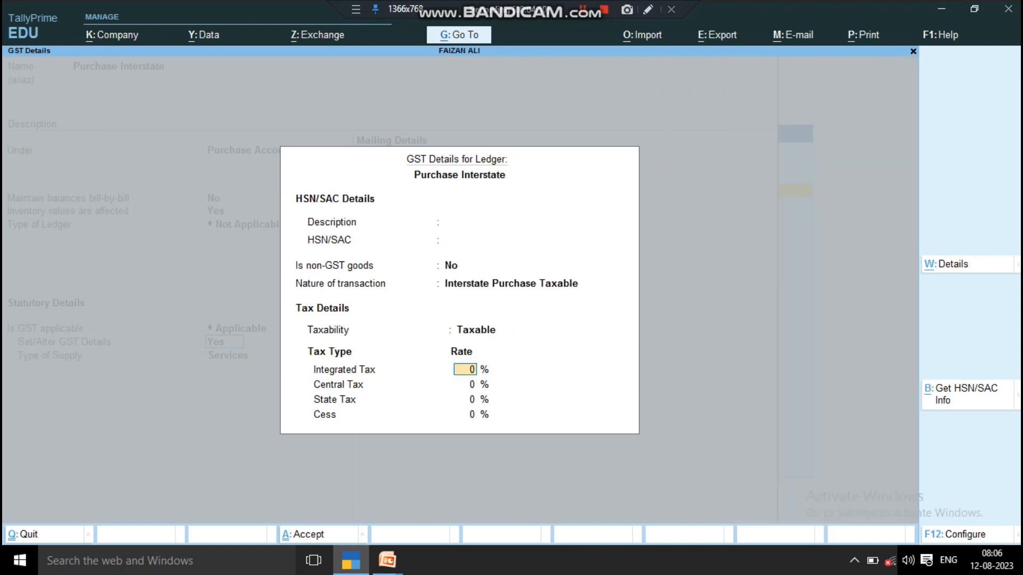
text(12)
key(Return)
key(Return)
key(Return)
key(Return)
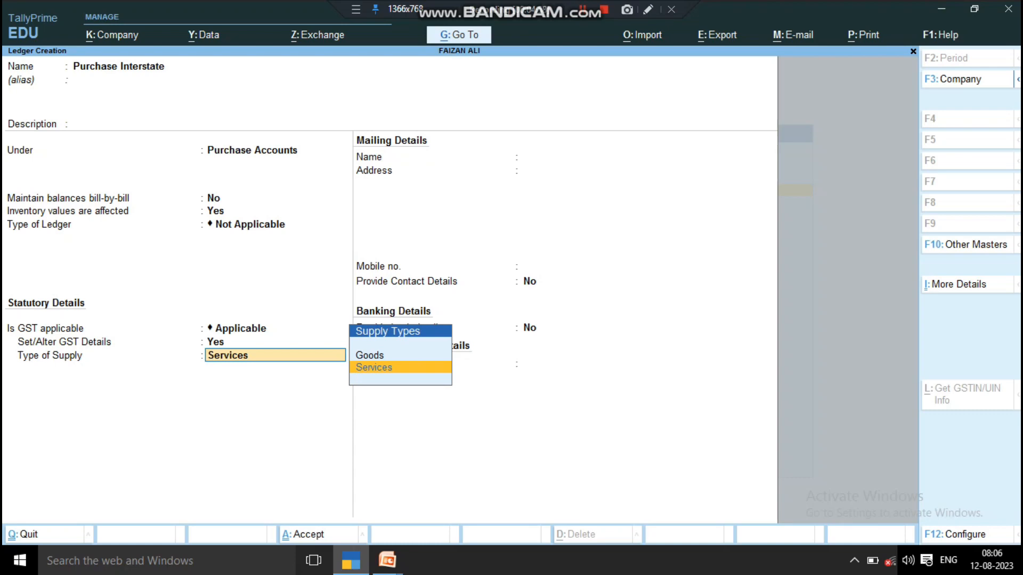
key(Up)
key(Return)
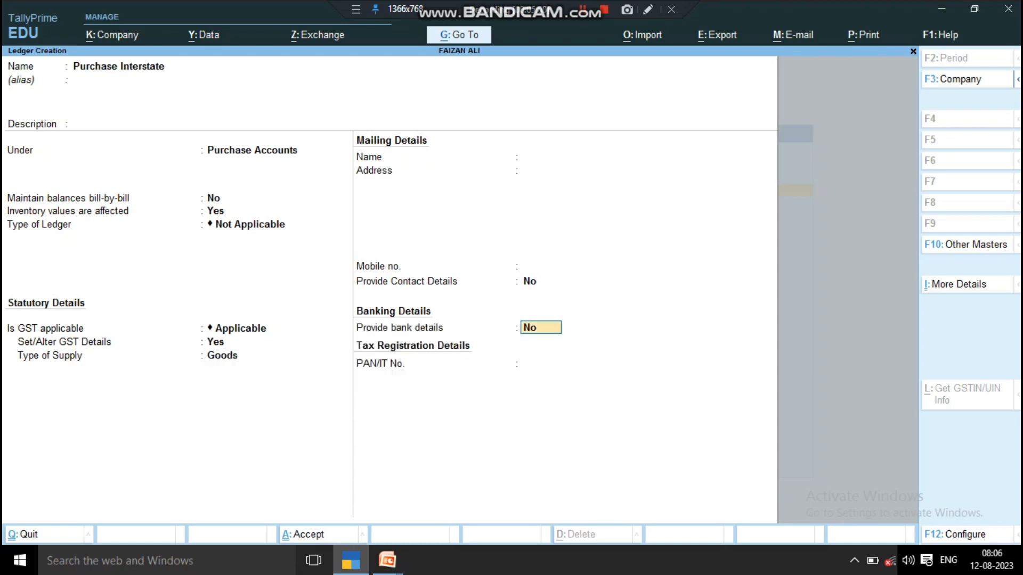
key(Return)
key(Return)
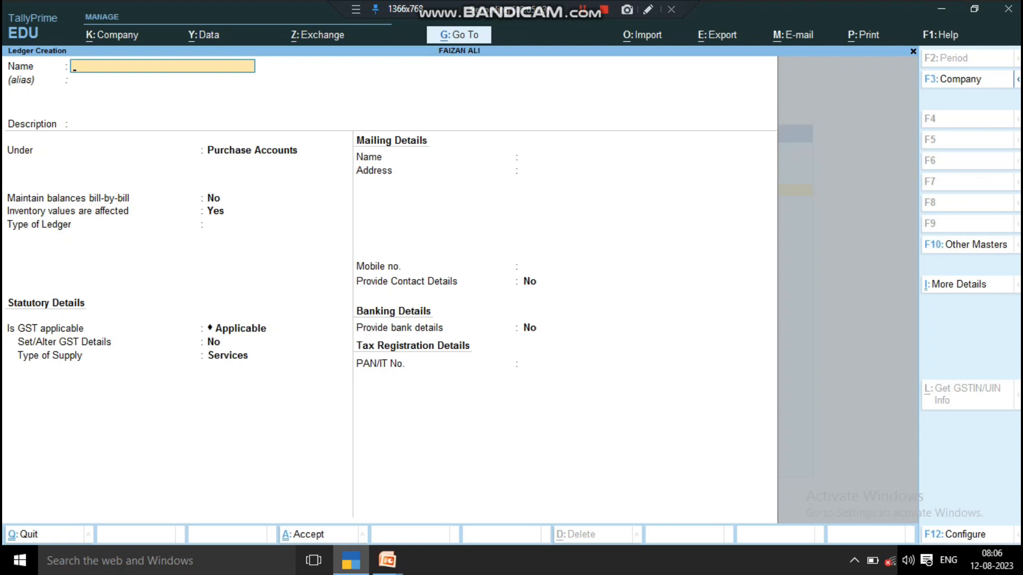
- Create I Gst under Duties & Taxes as GST Integrated Tax with Normal Rounding, limit 1
text(I Gst)
key(Return)
key(Return)
key(Return)
text(D)
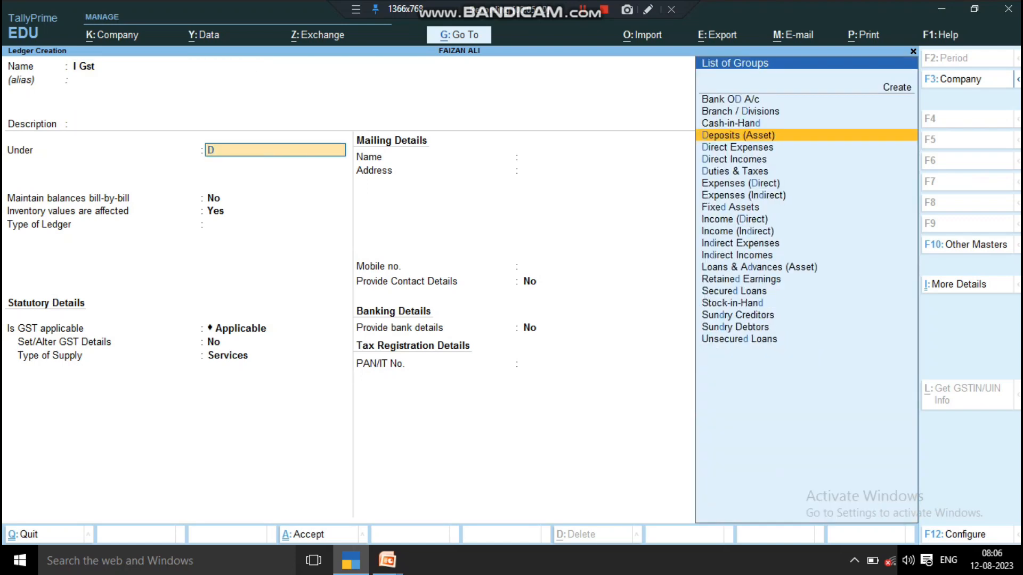
key(Down)
key(Down)
key(Down)
key(Return)
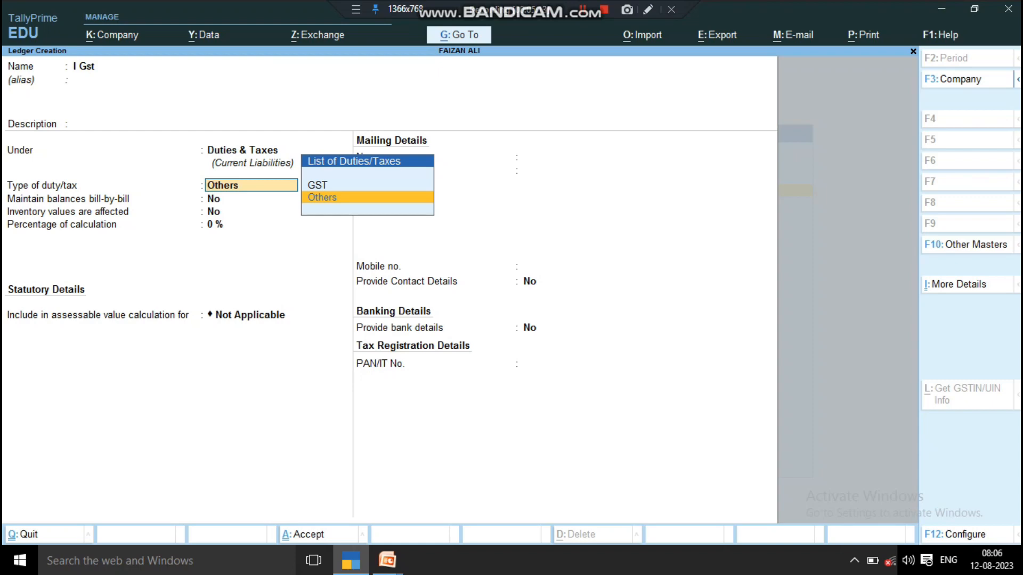
key(Up)
key(Return)
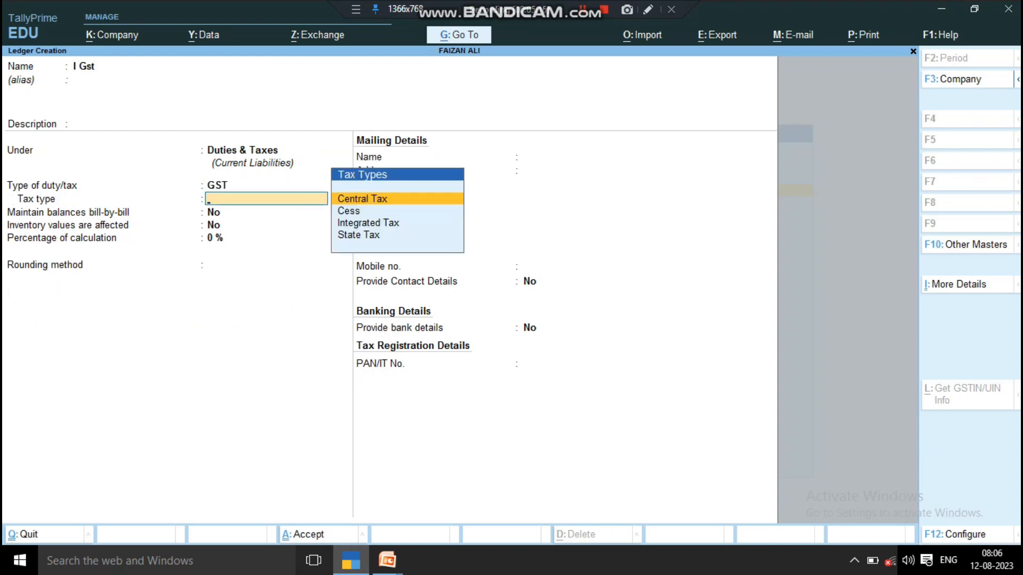
key(Down)
key(Down)
key(Return)
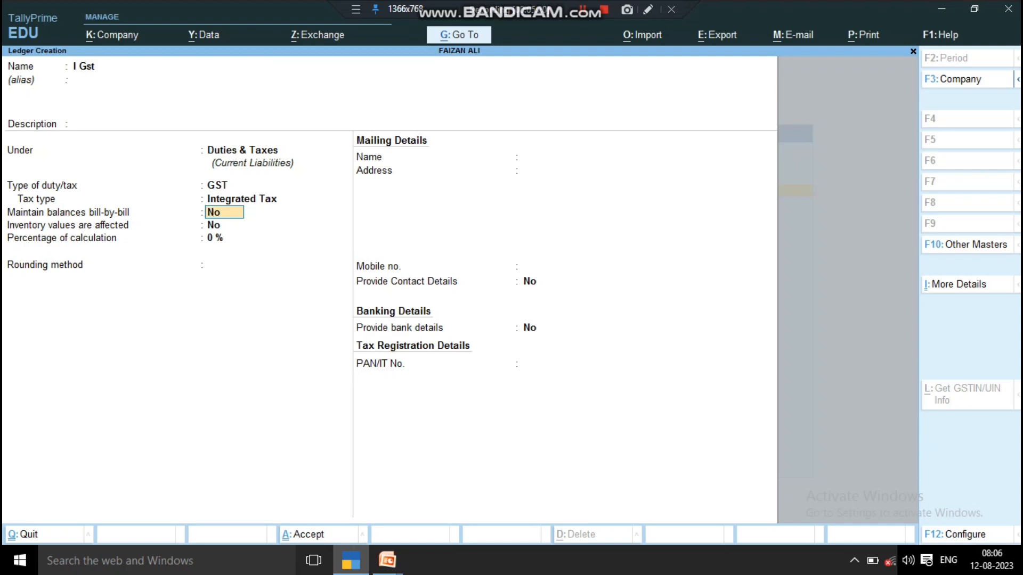
key(Return)
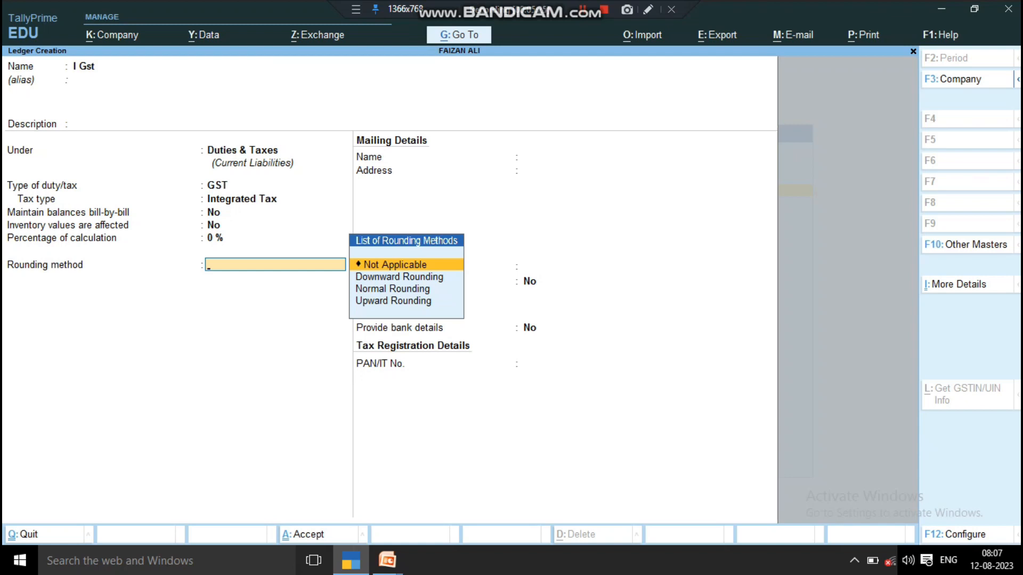
key(Down)
key(Down)
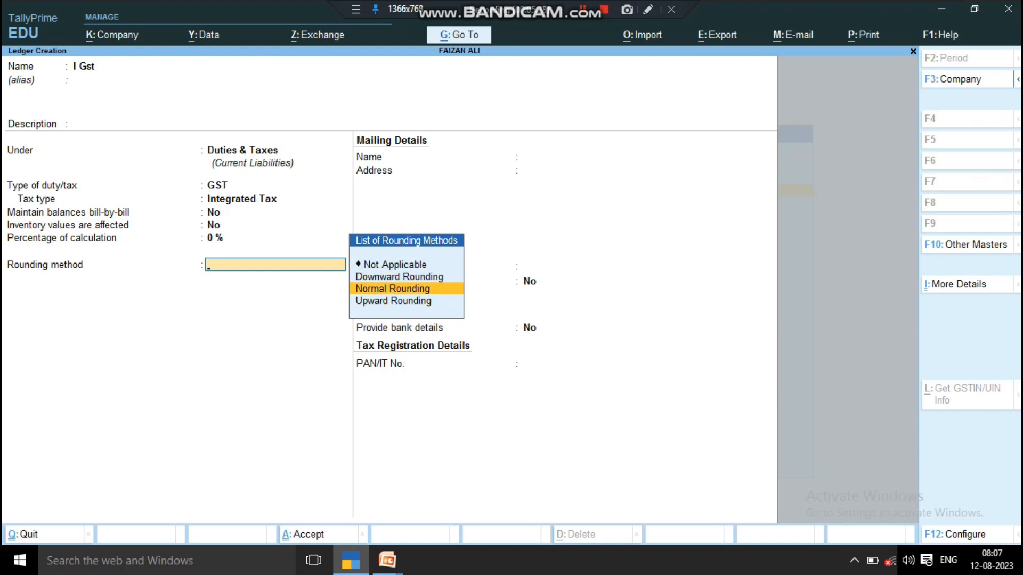
key(Return)
key(Return)
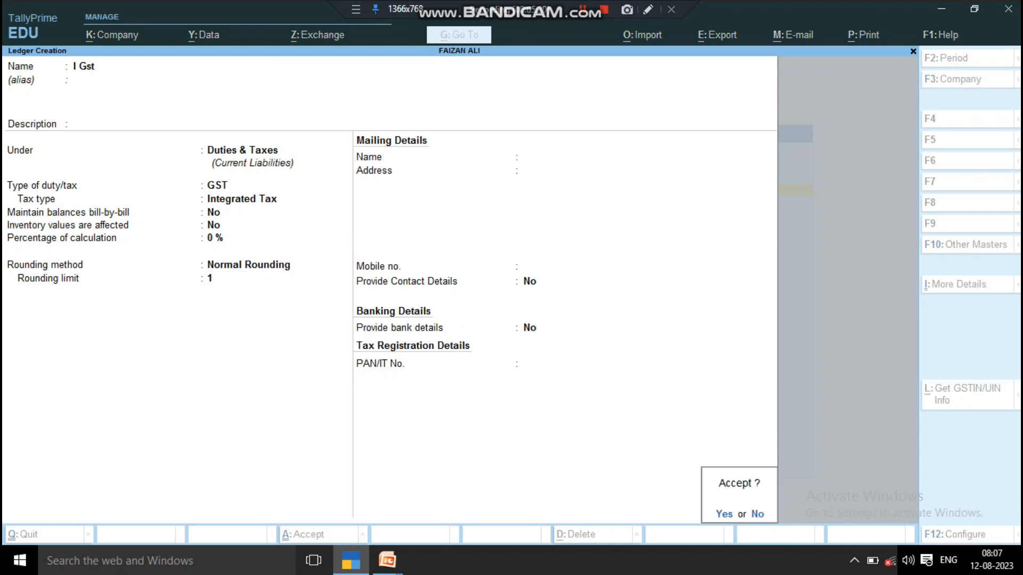
key(Return)
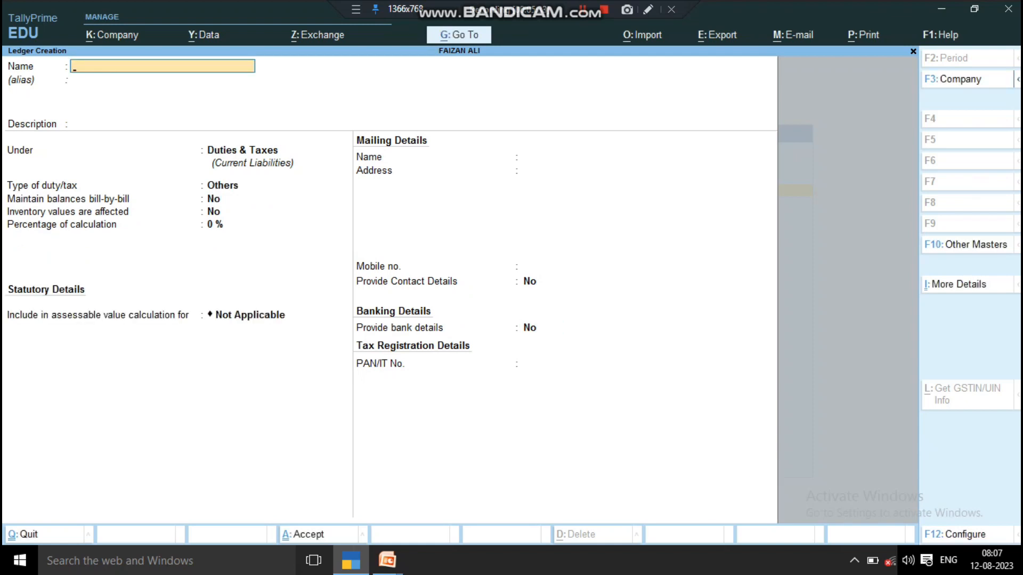
- Quit ledger creation and return to the Gateway of Tally
key(Escape)
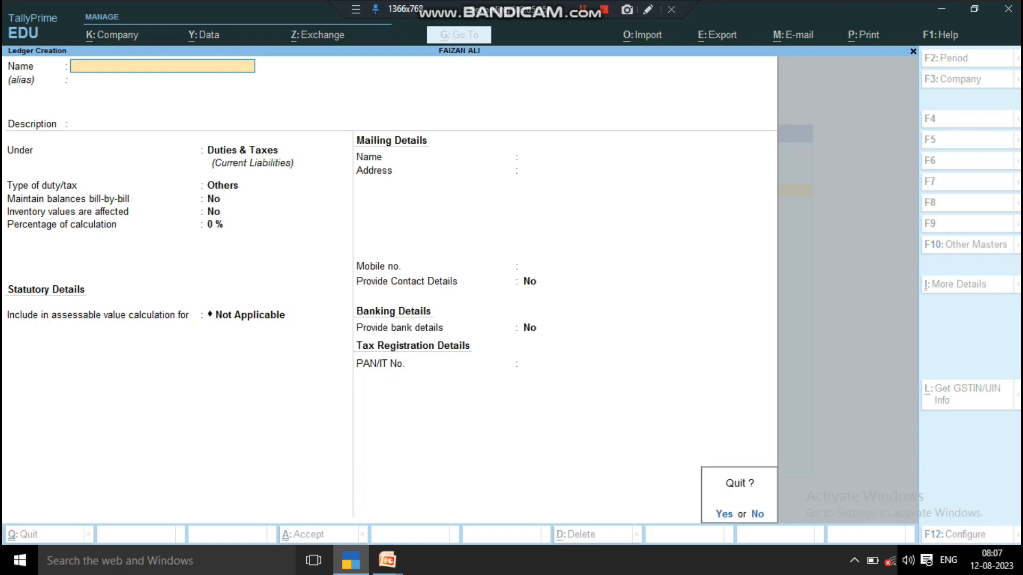
key(Return)
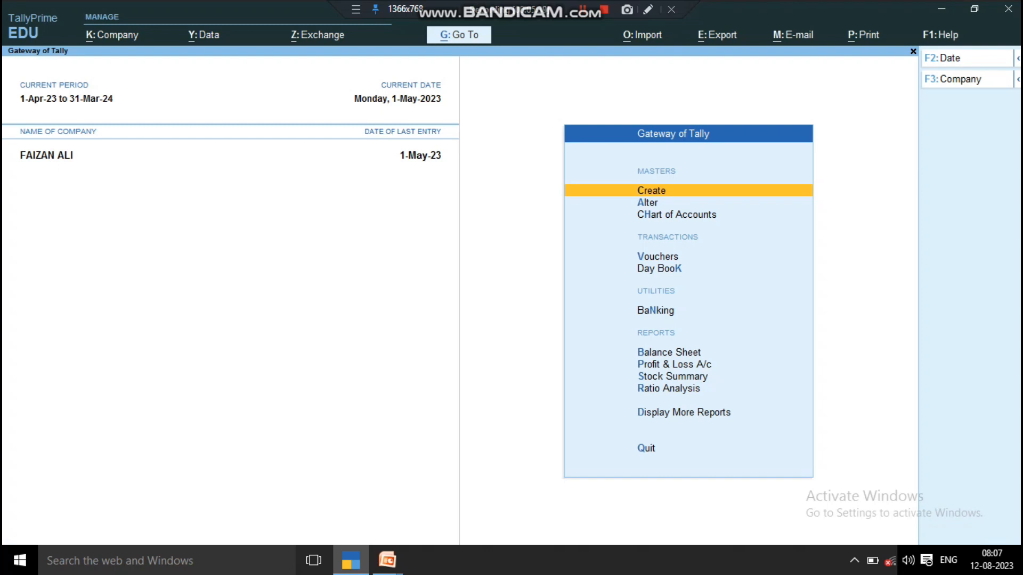
key(Down)
key(Down)
key(Down)
- Start a purchase voucher dated 1-Apr-23 with supplier invoice number 1
key(Return)
key(F9)
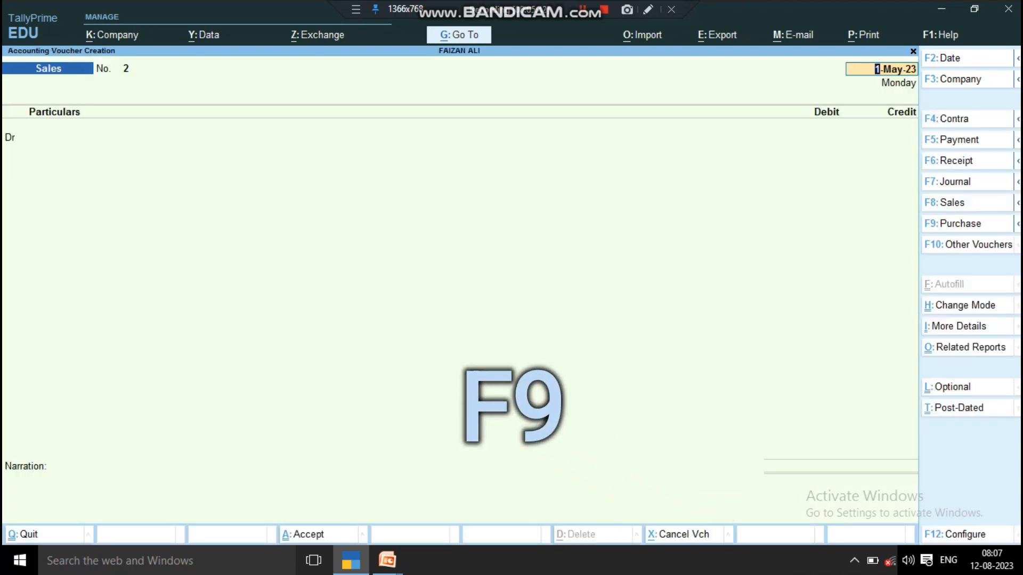
key(F9)
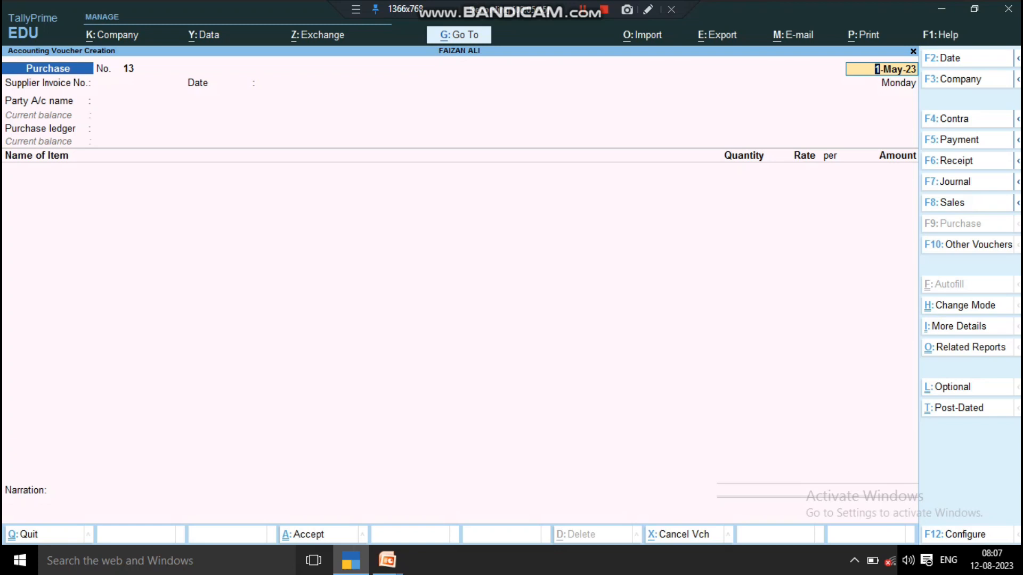
text(1 apr)
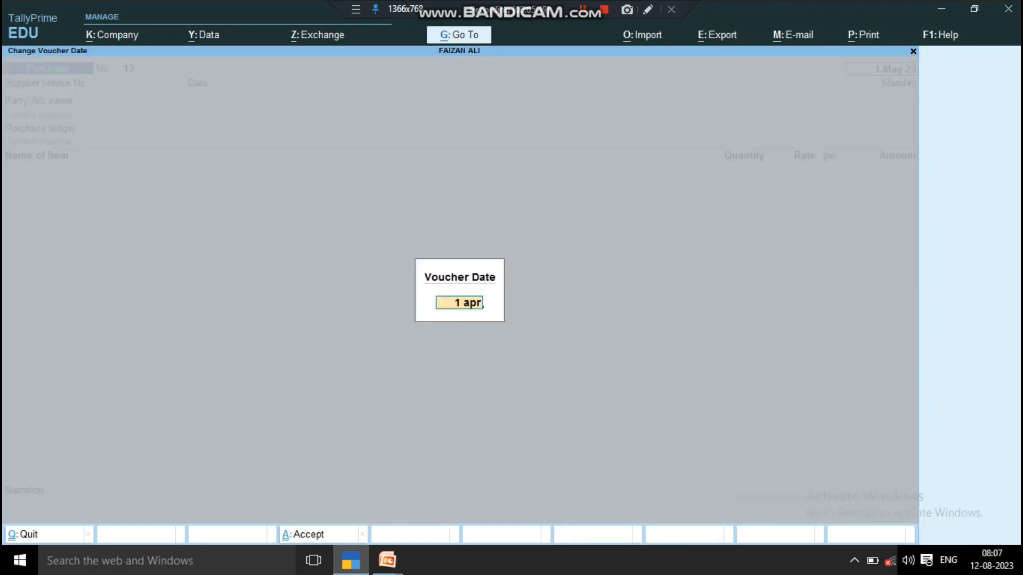
key(Return)
text(1)
key(Return)
key(Return)
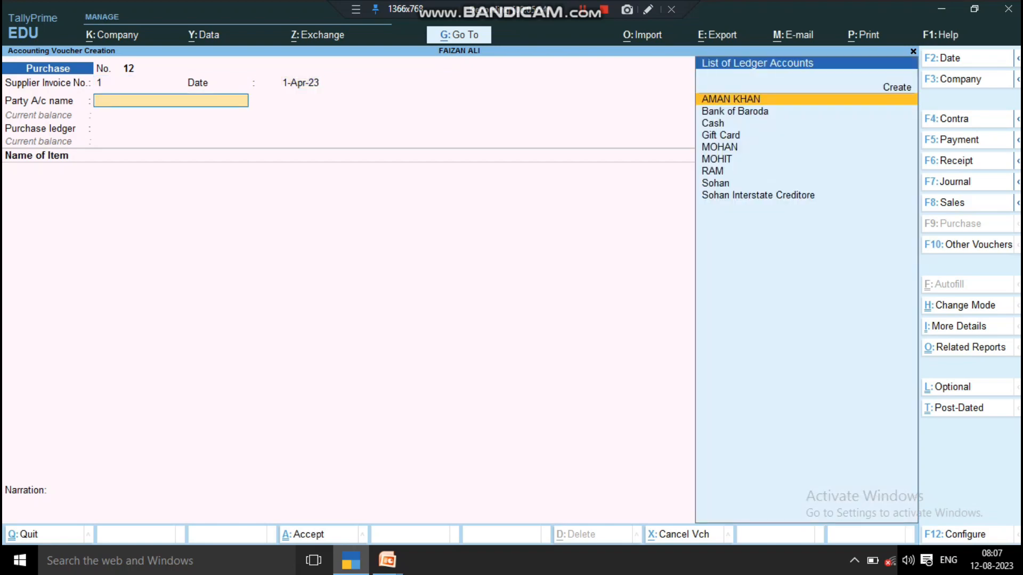
- Choose Sohan Interstate Creditore as party, Purchase Interstate ledger, and Flu Jeans as the item
key(Down)
key(Down)
key(Down)
key(Down)
key(Down)
key(Down)
key(Down)
key(Down)
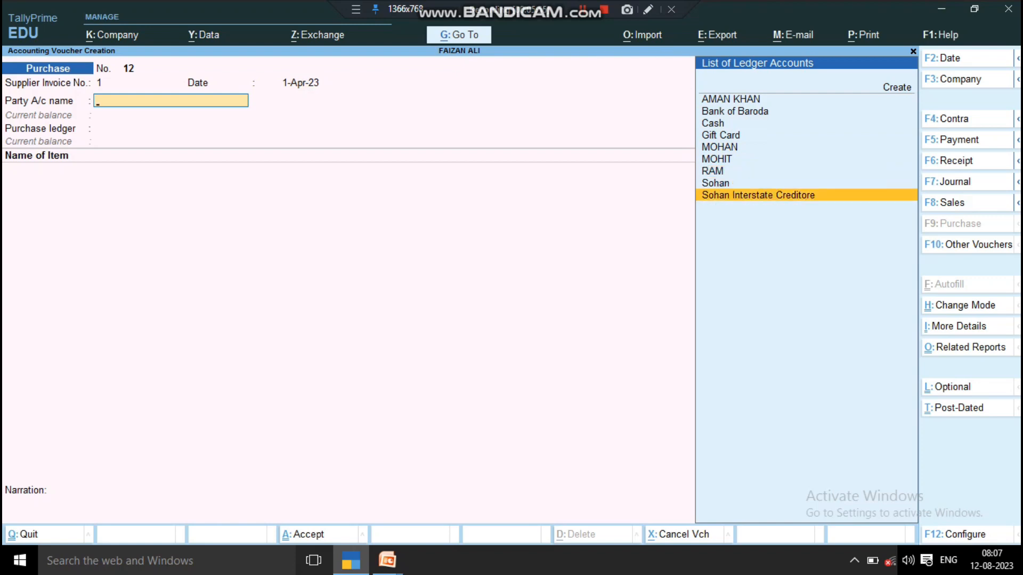
key(Return)
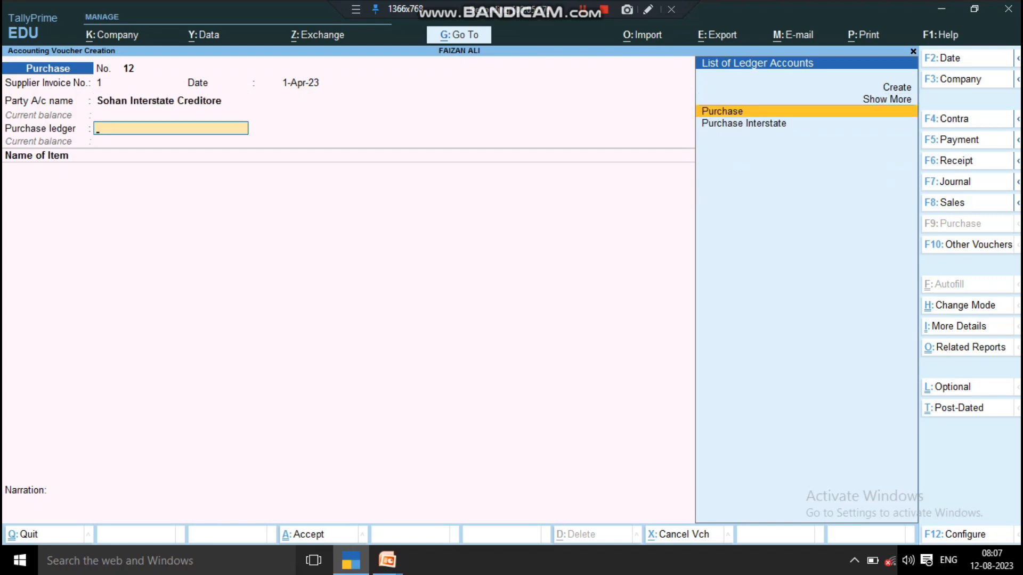
key(Down)
key(Return)
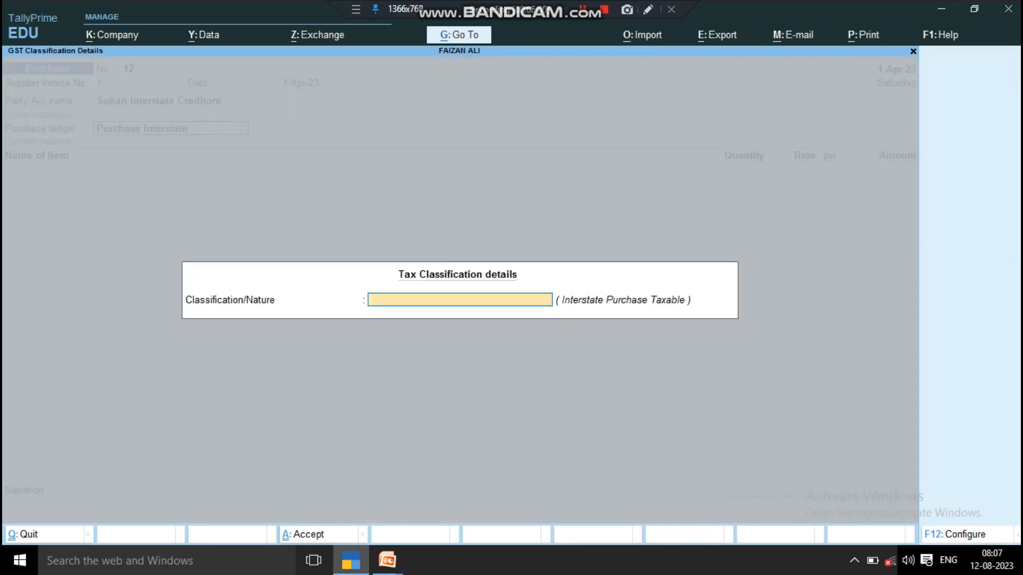
key(Return)
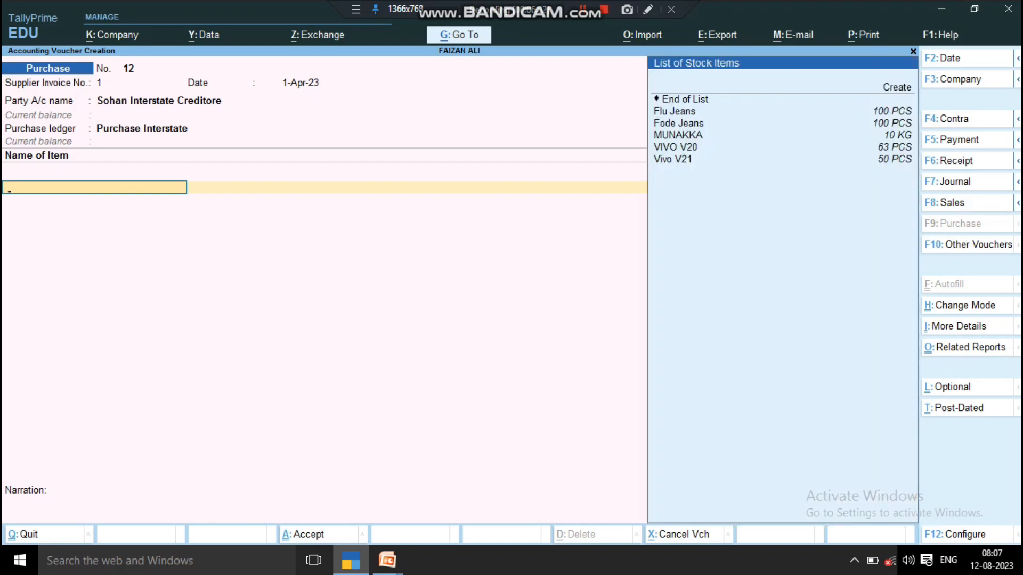
key(Down)
key(Down)
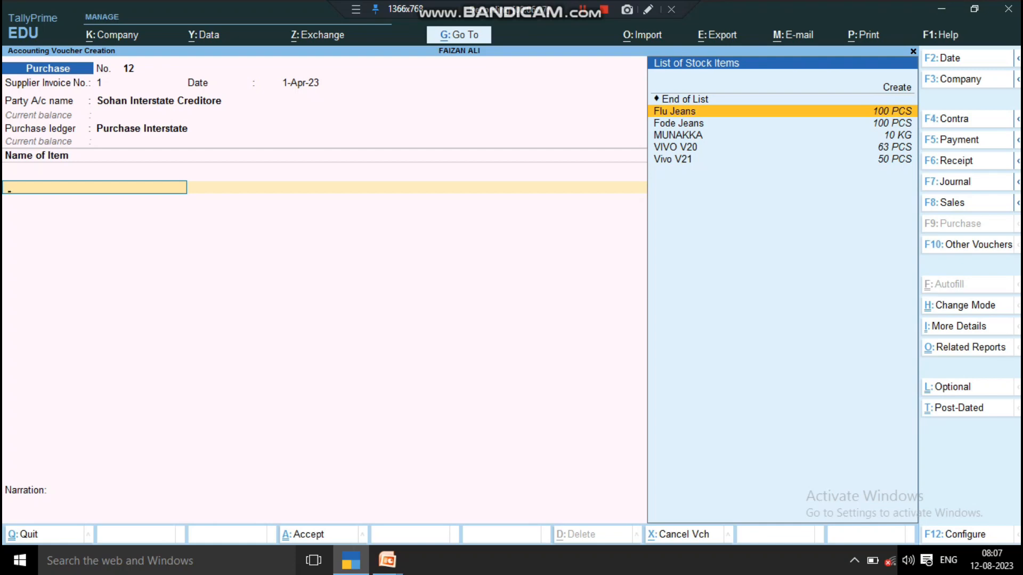
key(Down)
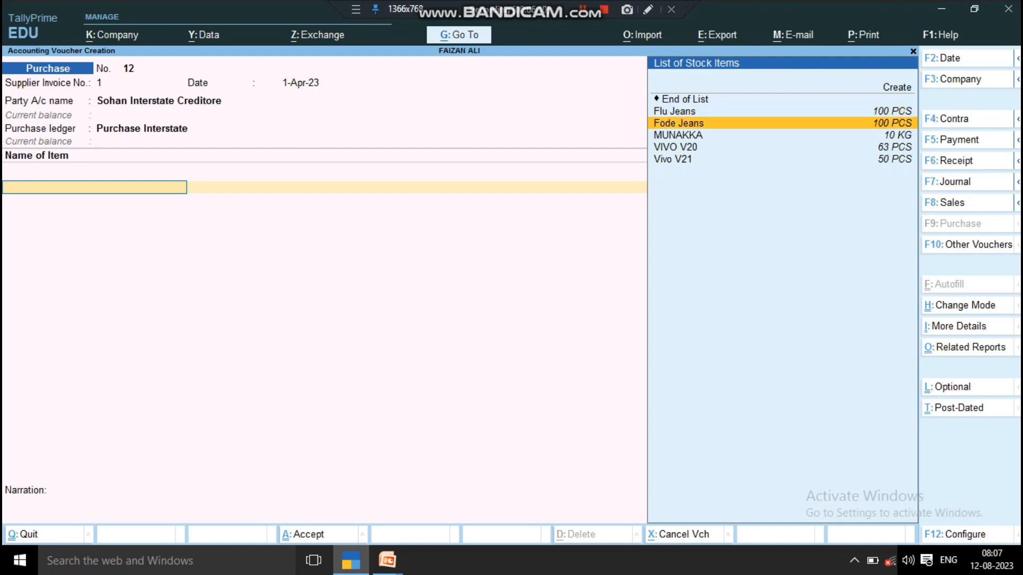
key(Up)
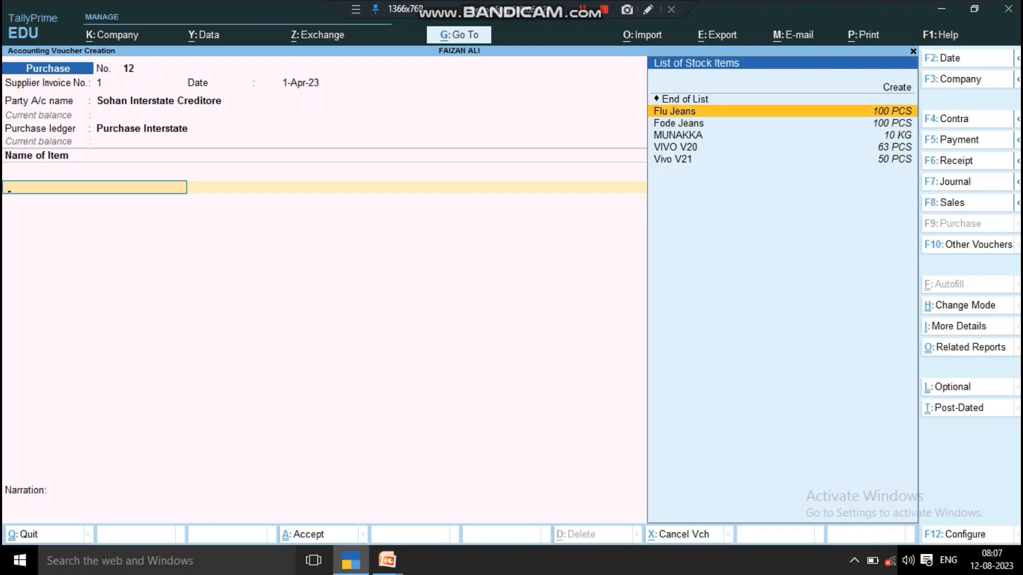
key(Return)
key(Escape)
key(ctrl+Return)
- Enable GST details for Flu Jeans with description Best Goods and HSN/SAC 2012
key(Return)
key(Return)
key(Return)
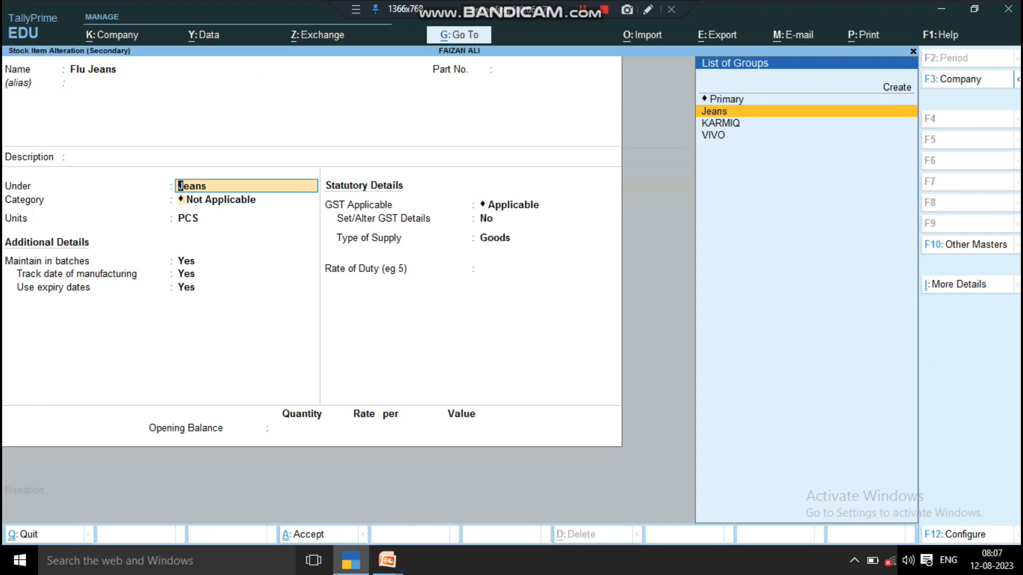
key(Return)
key(Return)
key(Return)
key(Return)
key(Return)
key(Return)
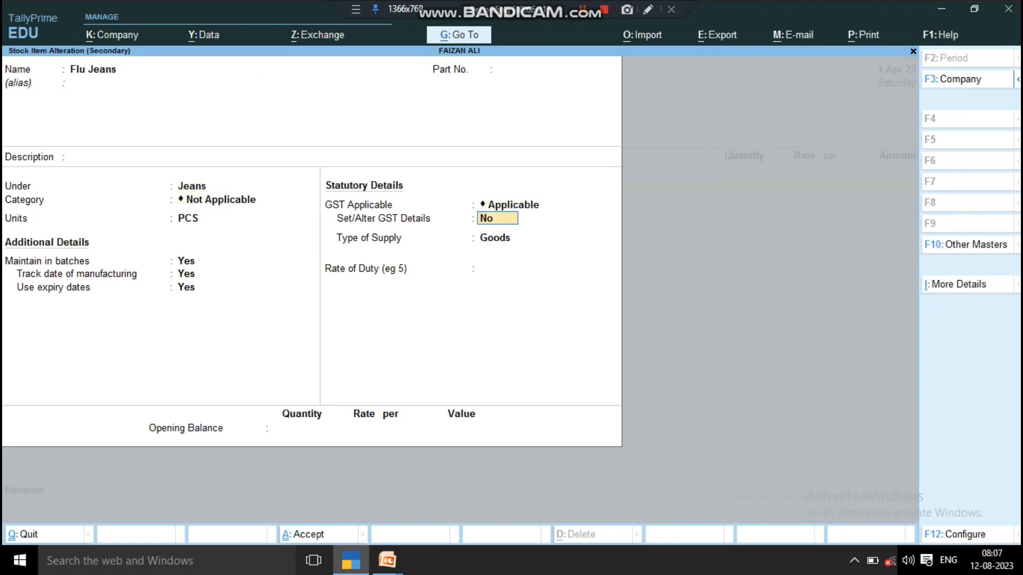
key(y)
key(Return)
key(Up)
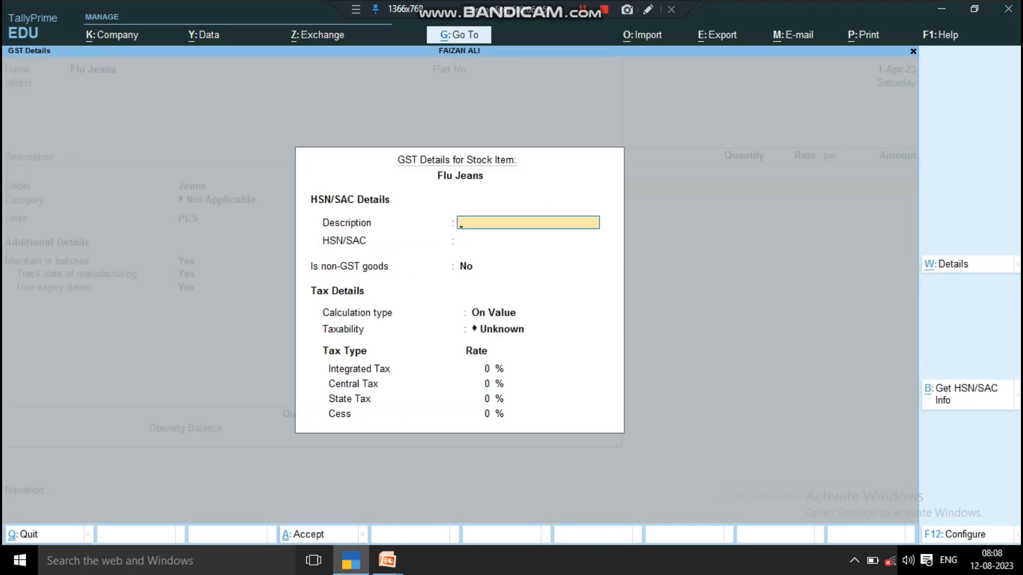
text(Best Goods)
key(Return)
text(20120)
key(BackSpace)
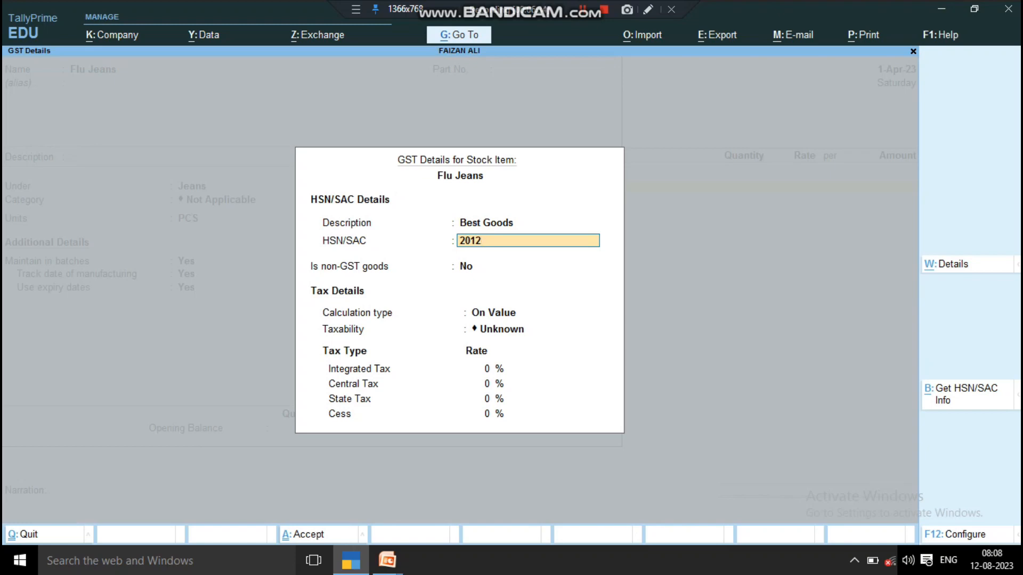
key(Return)
key(Return)
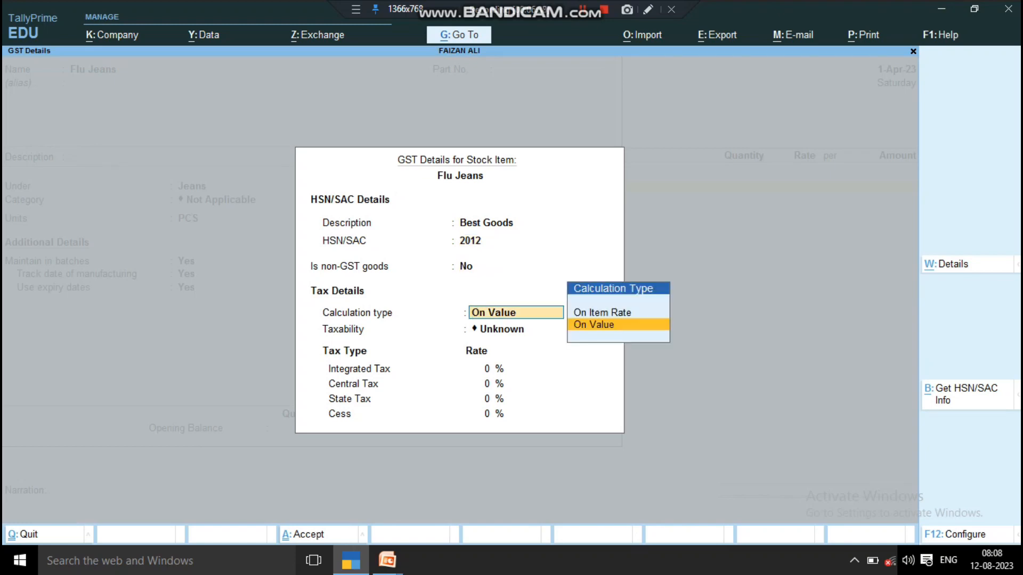
- Mark Flu Jeans Taxable at 12% integrated tax and save the item
key(Return)
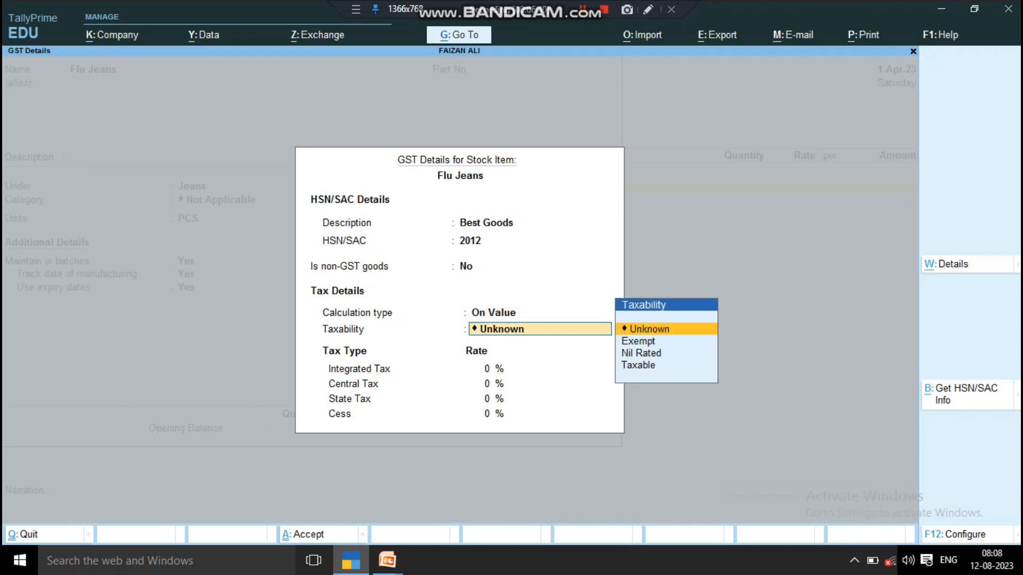
key(Down)
key(Down)
key(Down)
key(Return)
text(12)
key(Return)
key(Return)
key(Return)
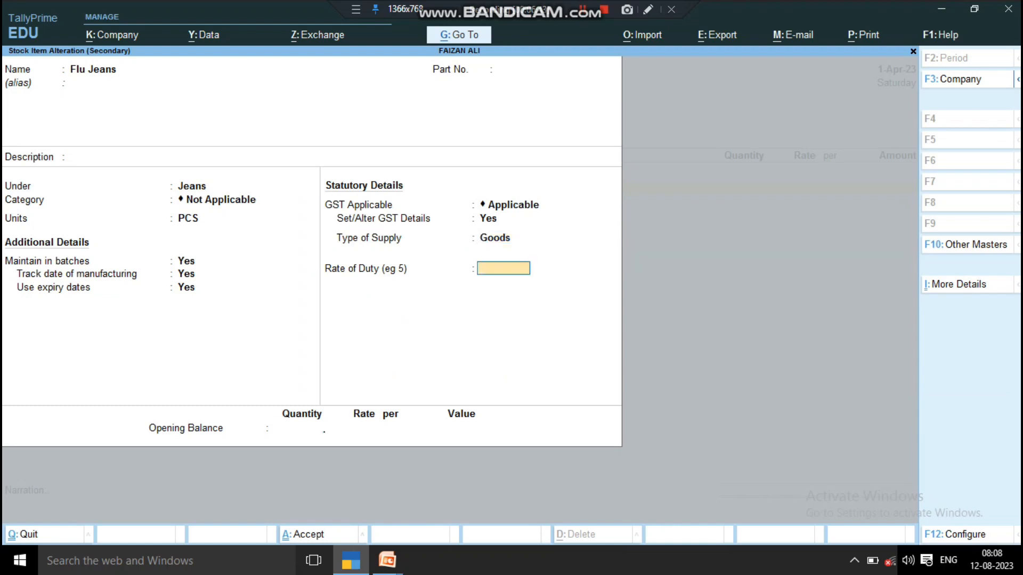
key(Return)
key(Return)
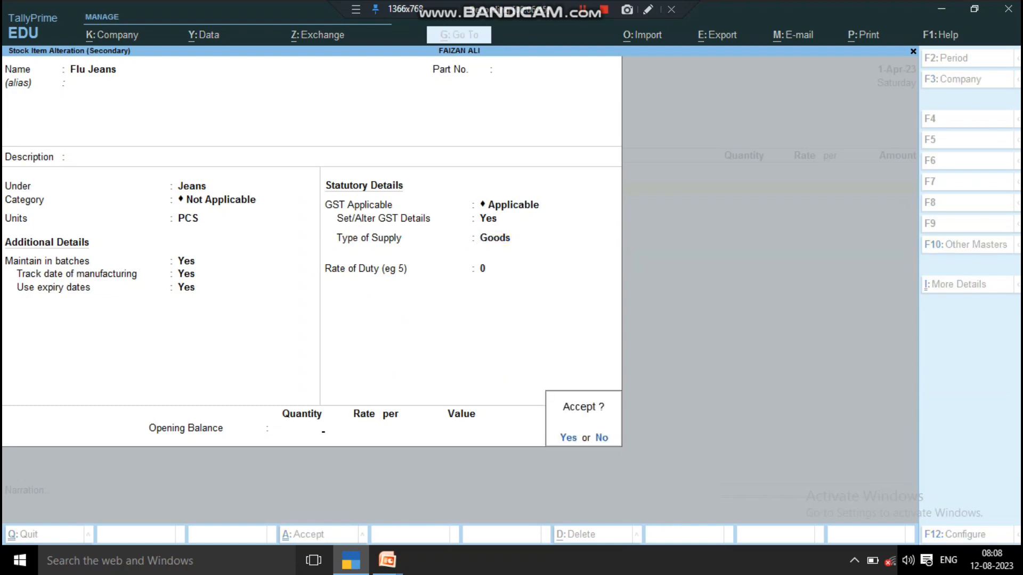
key(Return)
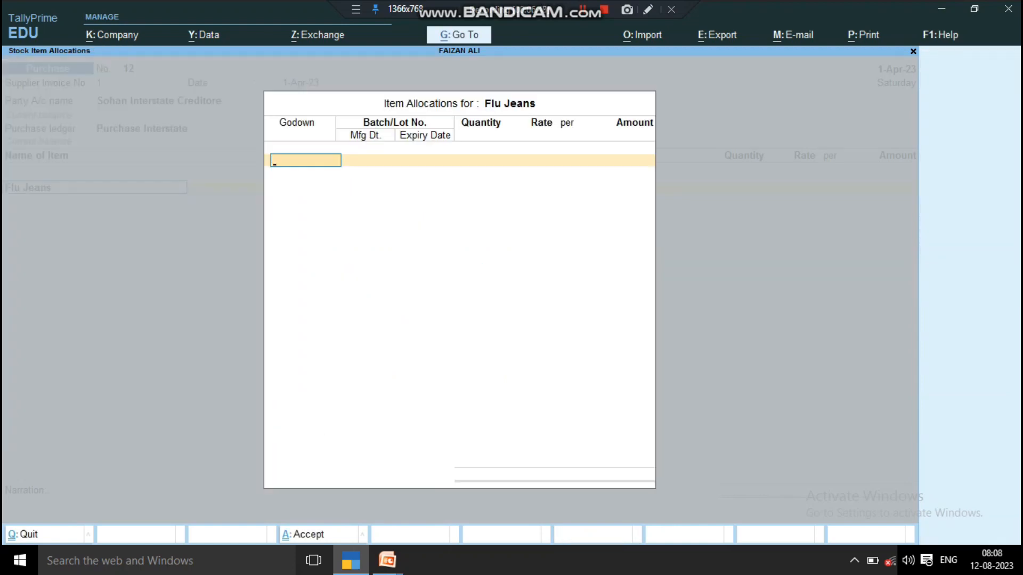
- Switch the godown from Hardoi to Shahabad, use batch 10, and enter 10 PCS at 1,200
key(Return)
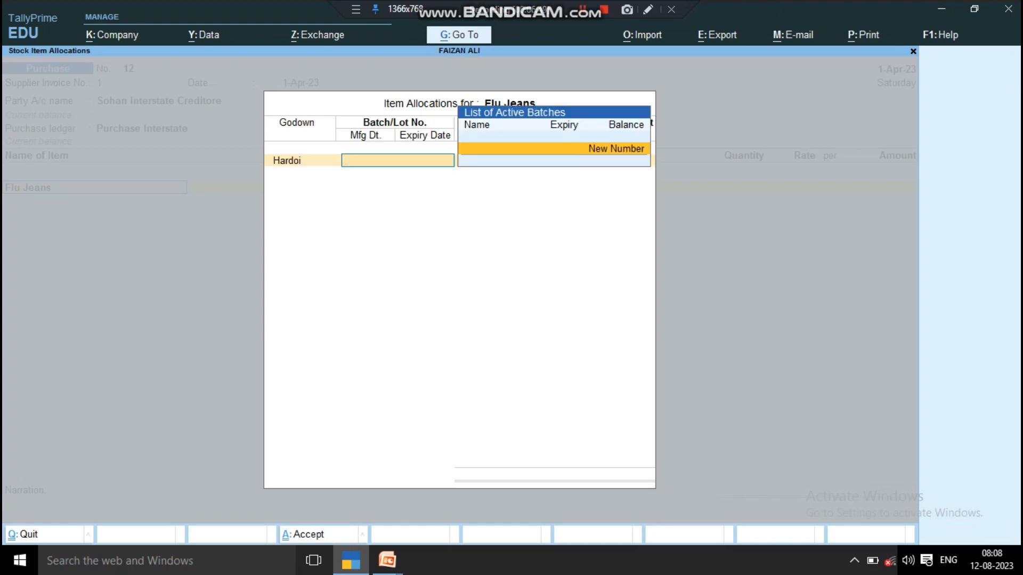
key(BackSpace)
text(Ha)
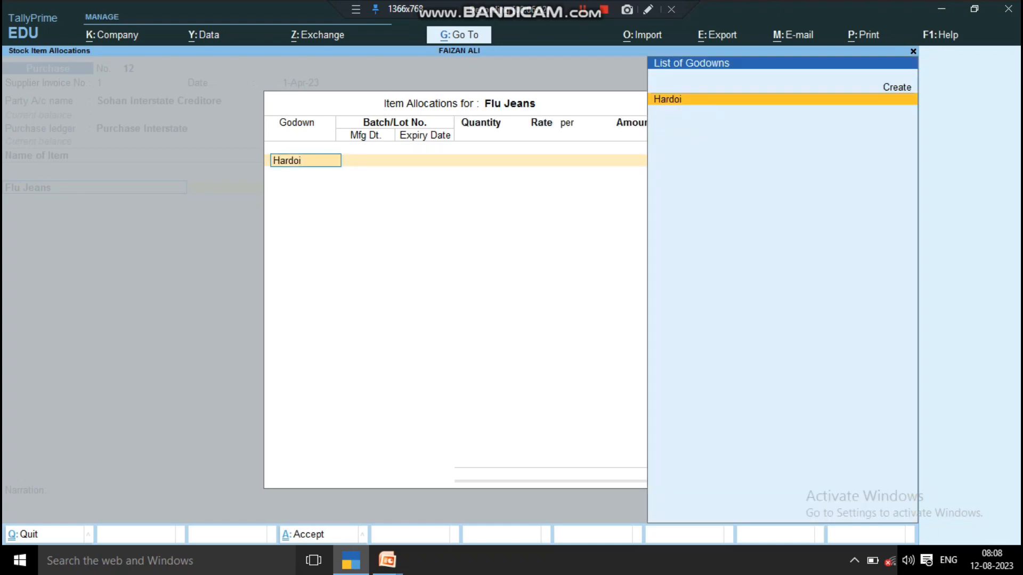
text(rdoi)
key(BackSpace)
key(BackSpace)
key(BackSpace)
key(BackSpace)
key(BackSpace)
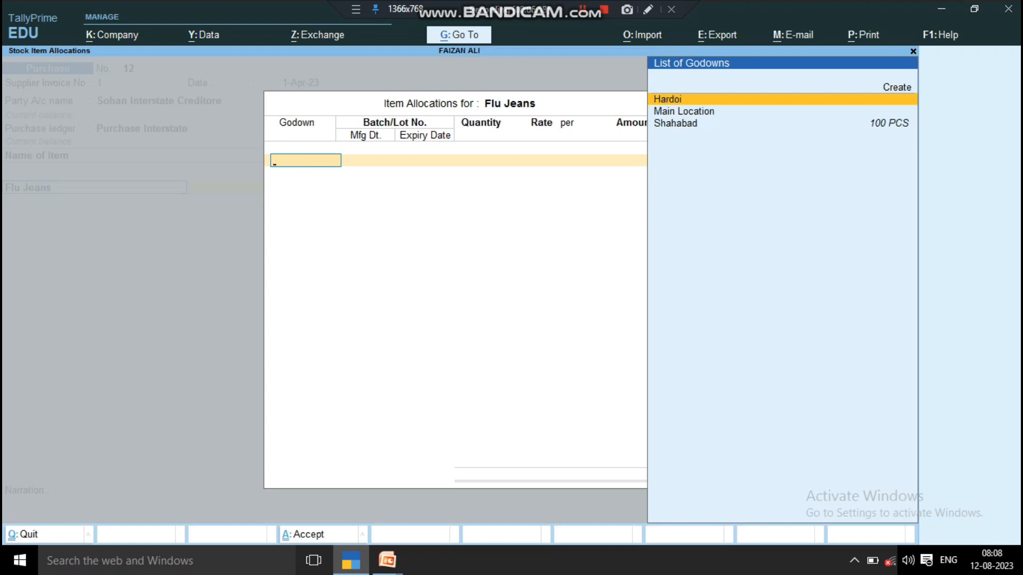
key(Down)
key(Down)
key(Return)
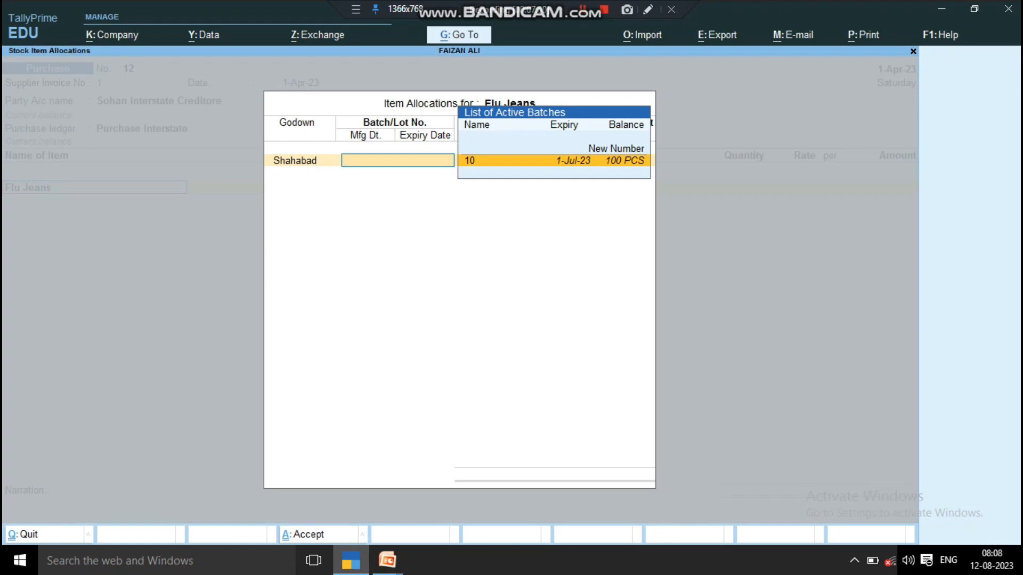
key(Return)
text(10)
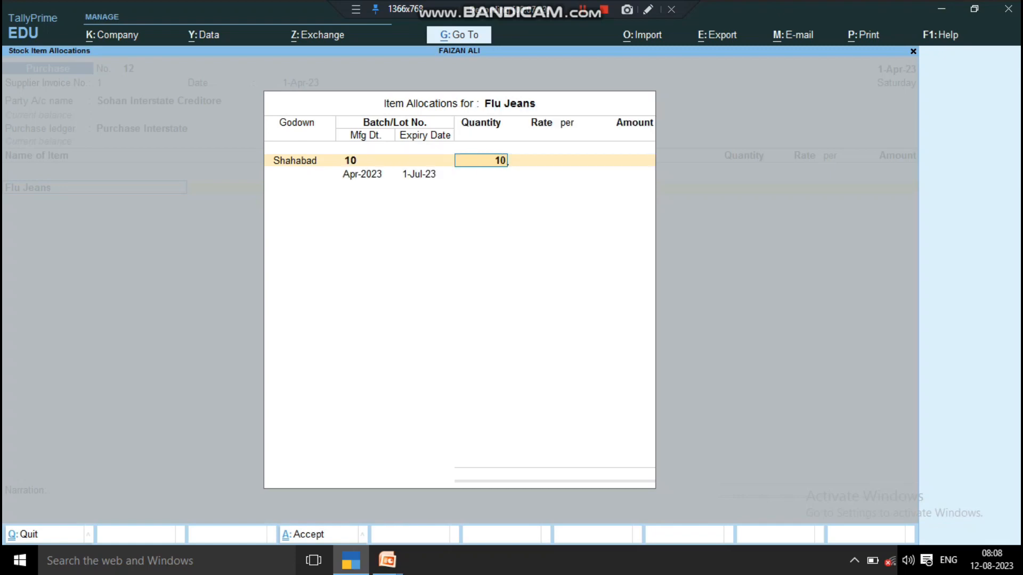
key(Return)
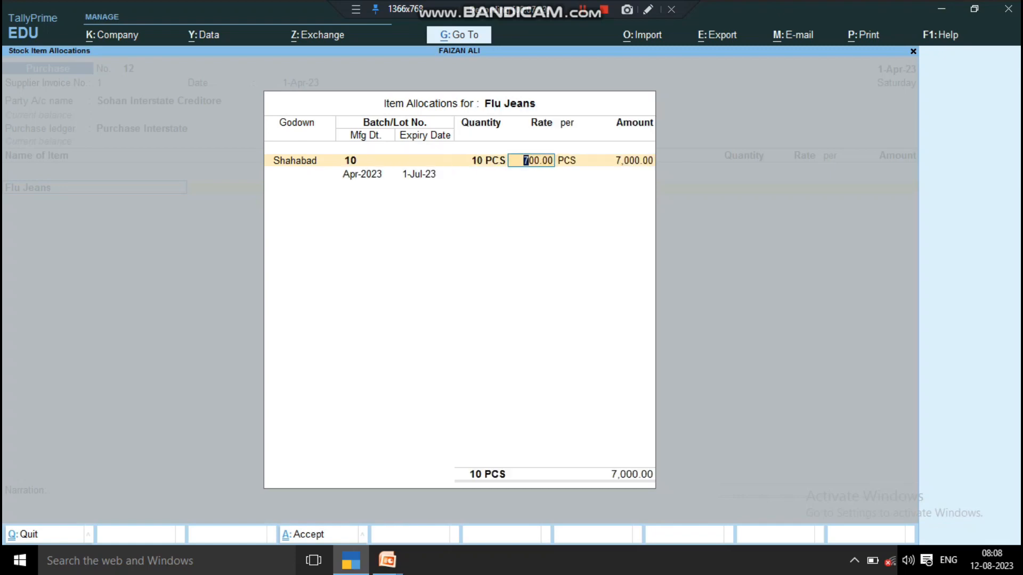
text(1200)
key(Return)
key(Return)
key(Return)
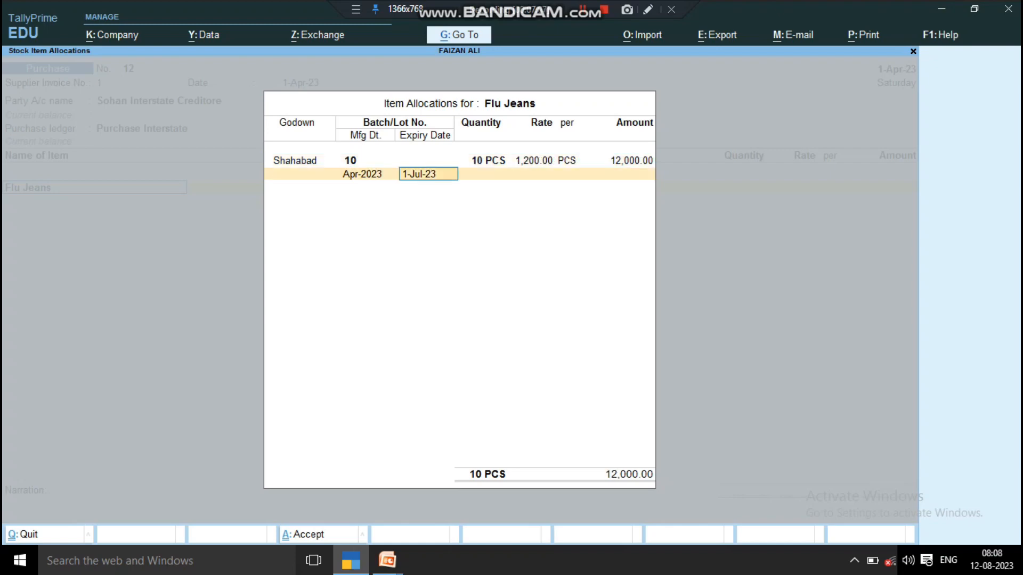
key(Return)
key(Return)
key(Return)
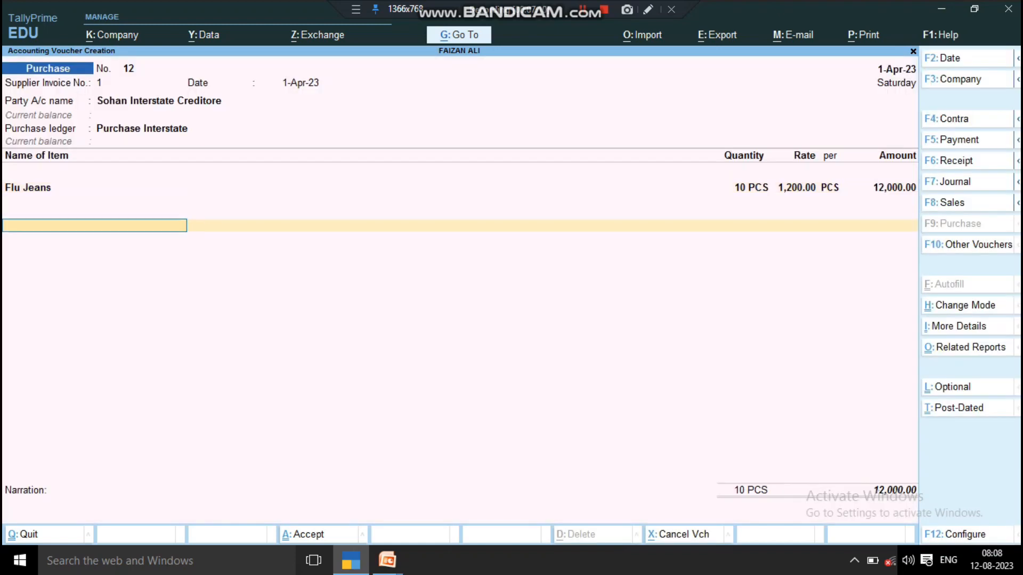
- Add the I Gst ledger, review the detailed tax analysis, and accept the voucher's bill details
key(Down)
key(Down)
key(Down)
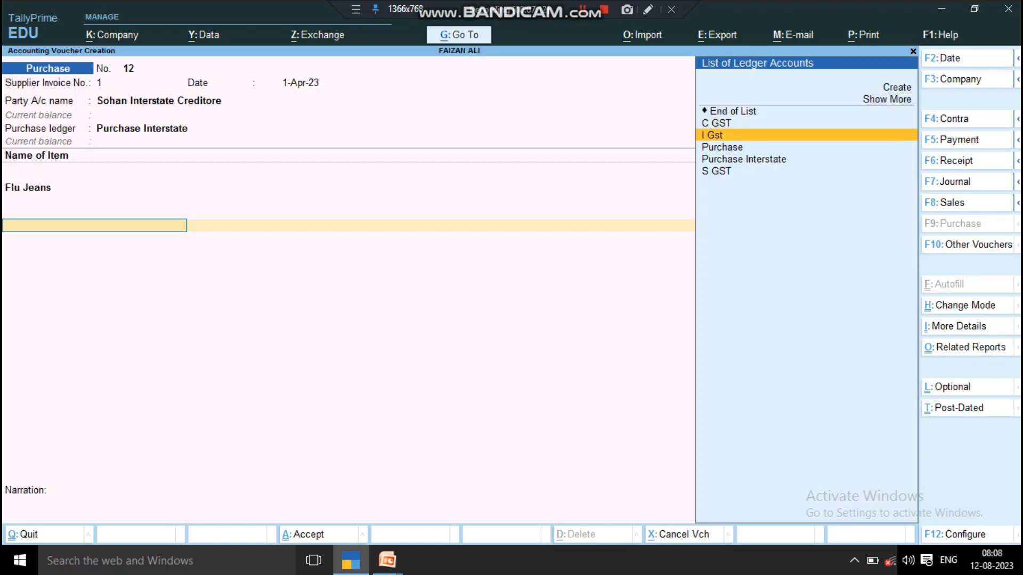
key(Return)
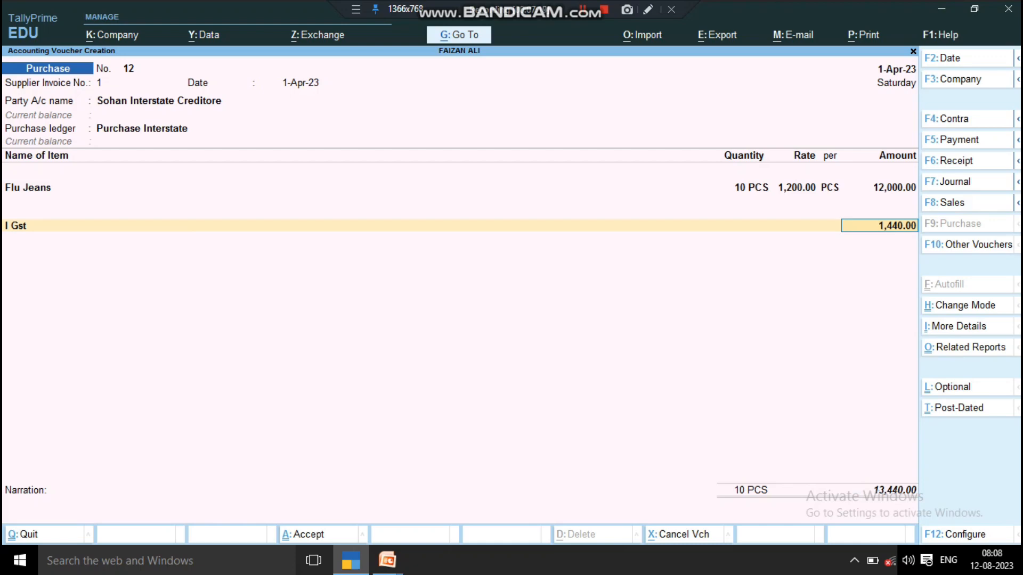
key(alt+a)
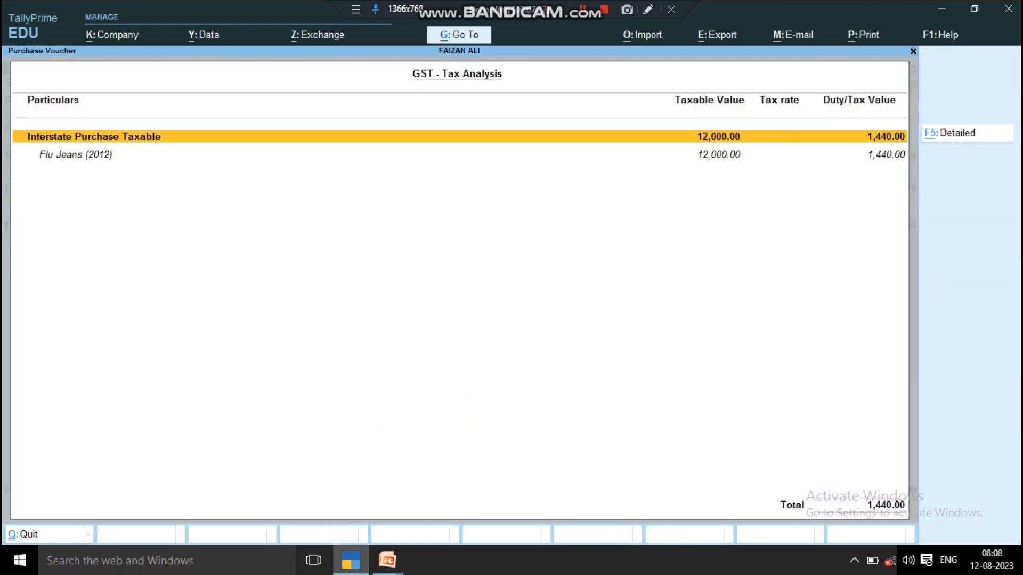
key(alt+F1)
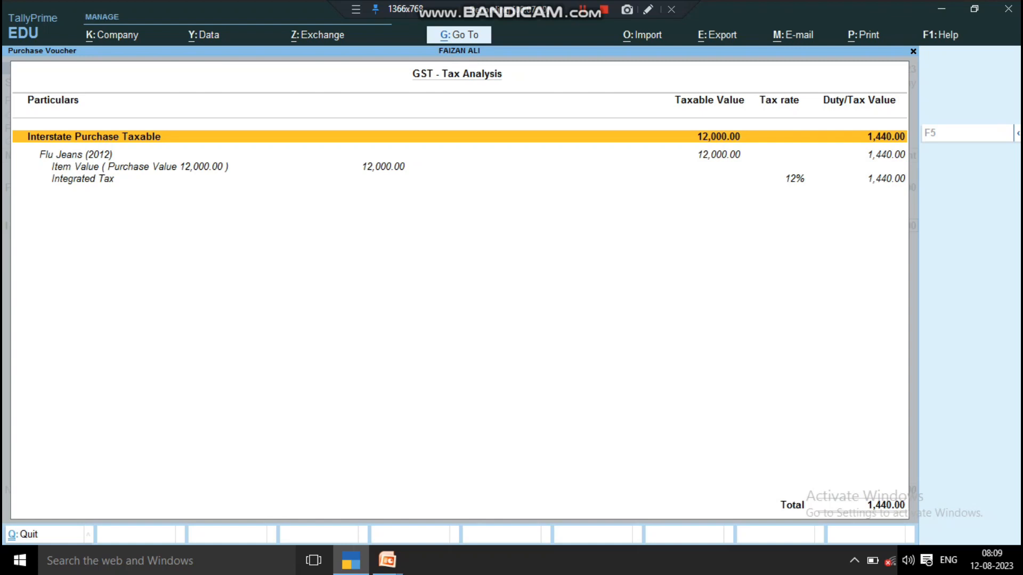
key(Down)
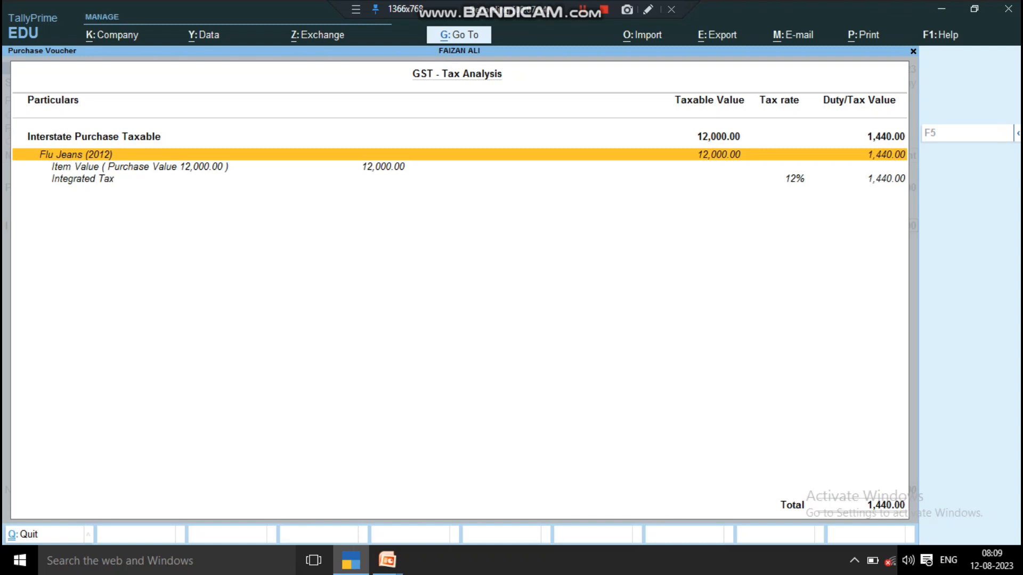
key(Down)
key(Down)
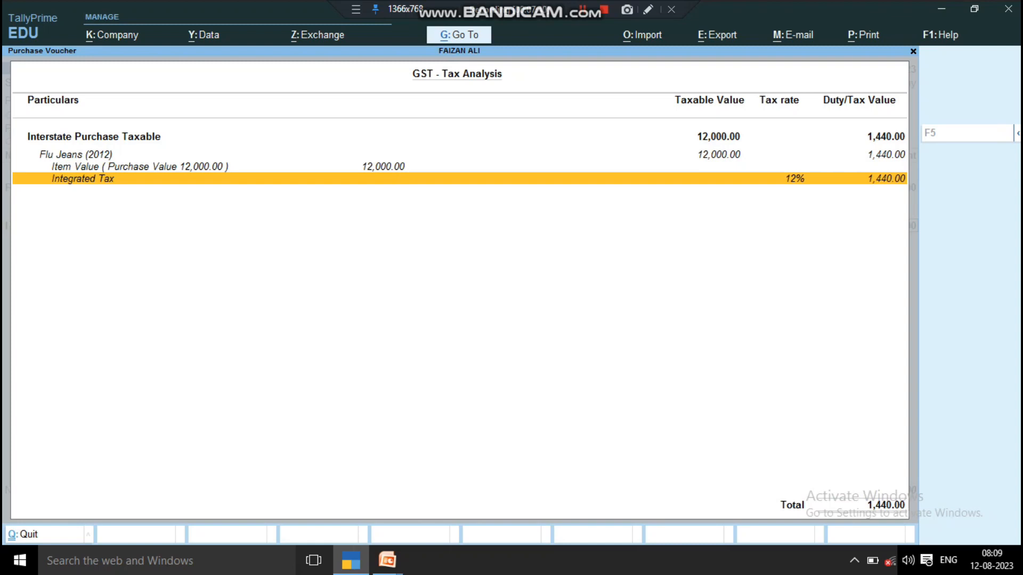
key(Escape)
key(ctrl+a)
key(ctrl+a)
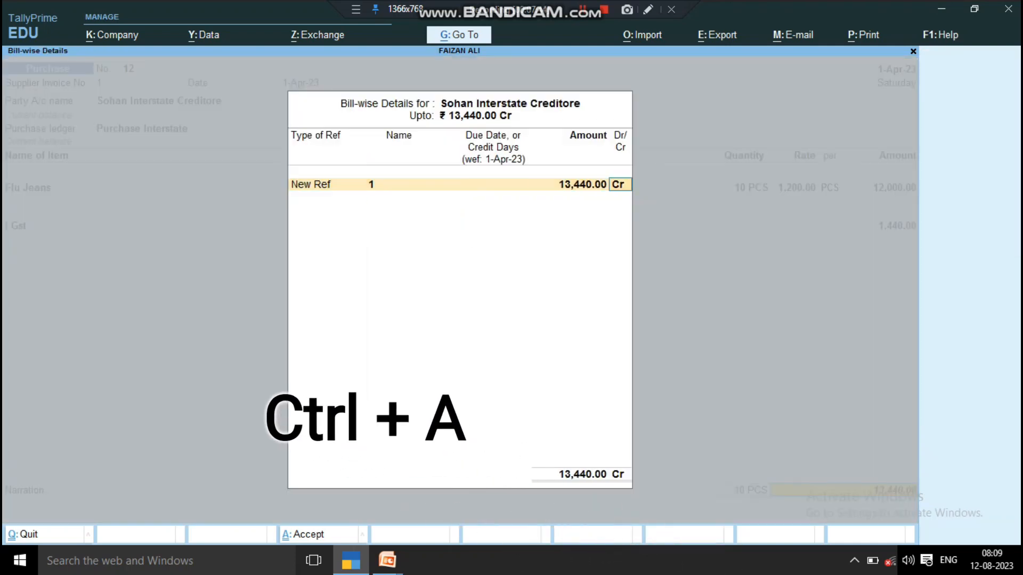
key(ctrl+a)
key(ctrl+a)
- Save purchase voucher 12 and quit the blank new voucher
key(y)
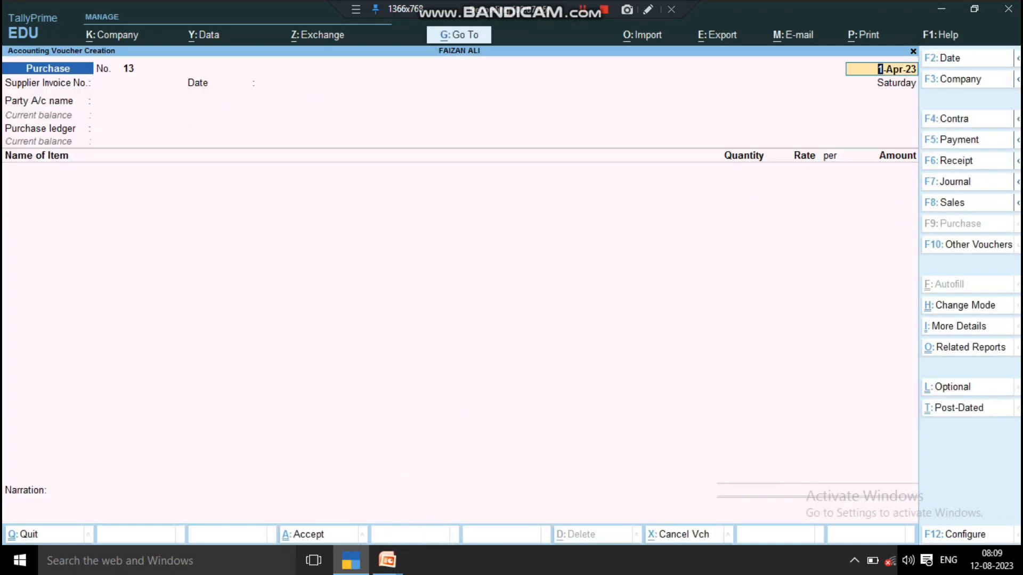
key(BackSpace)
key(Escape)
key(y)
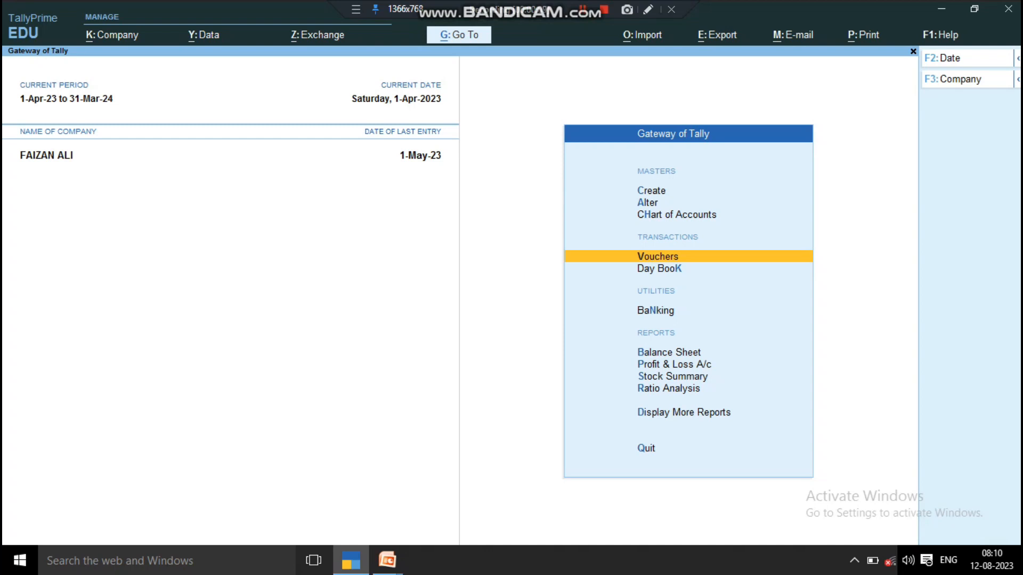
- Open GSTR-2 from More Reports > GST Reports and move to B2B Invoices
key(d)
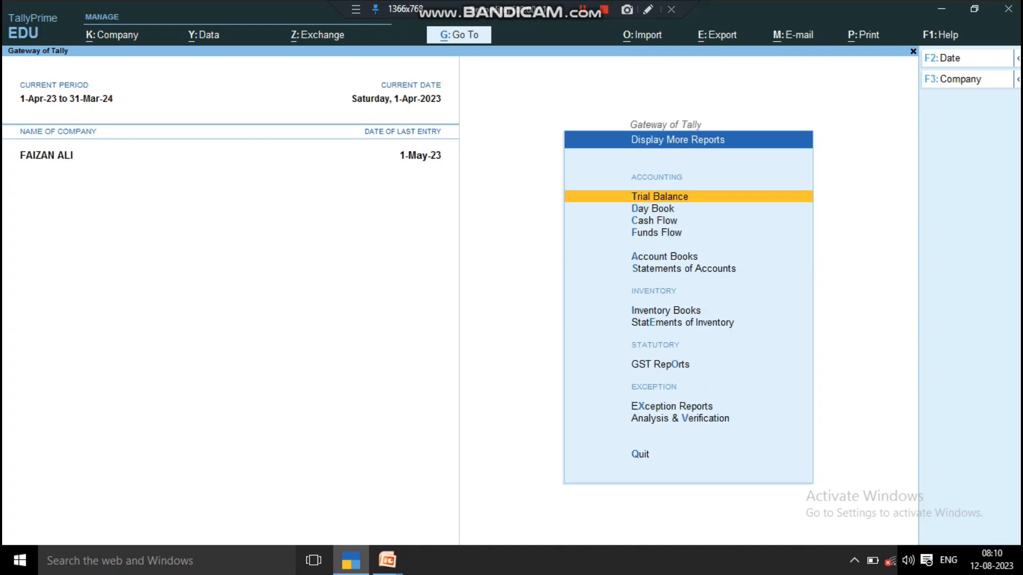
key(Down)
key(Down)
key(Down)
key(Down)
key(Down)
key(Down)
key(Down)
key(Down)
key(Down)
key(Up)
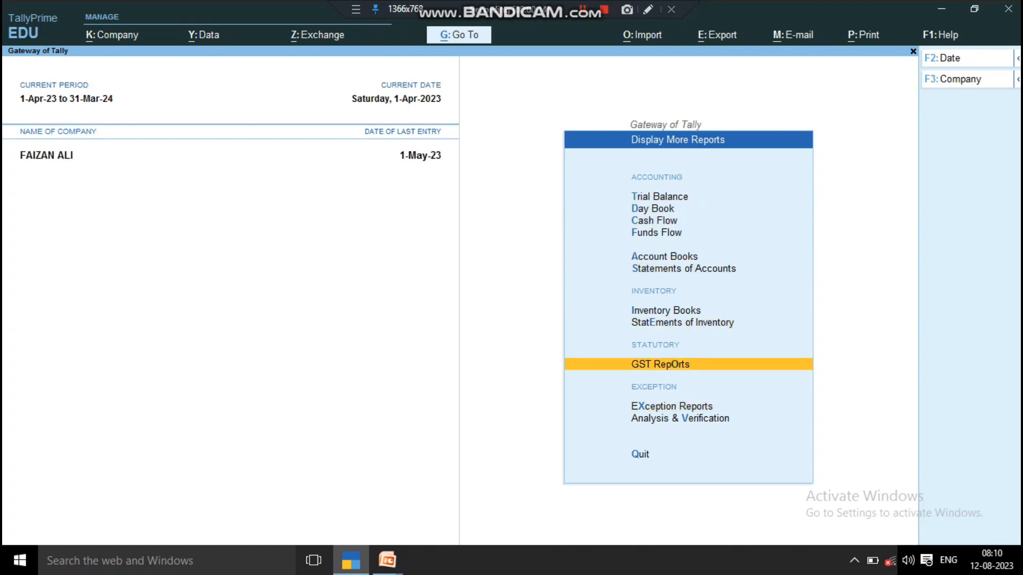
key(Return)
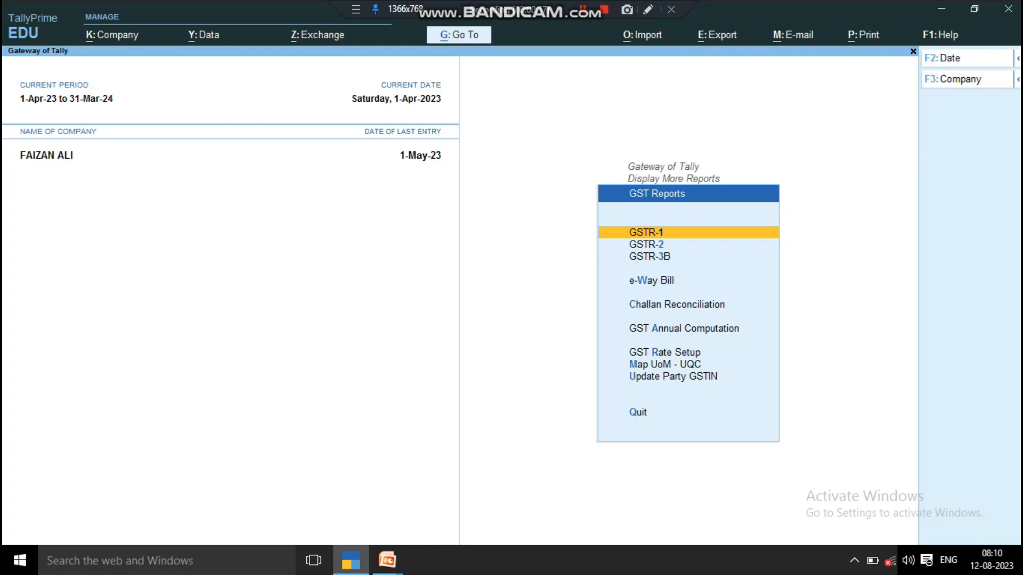
key(Down)
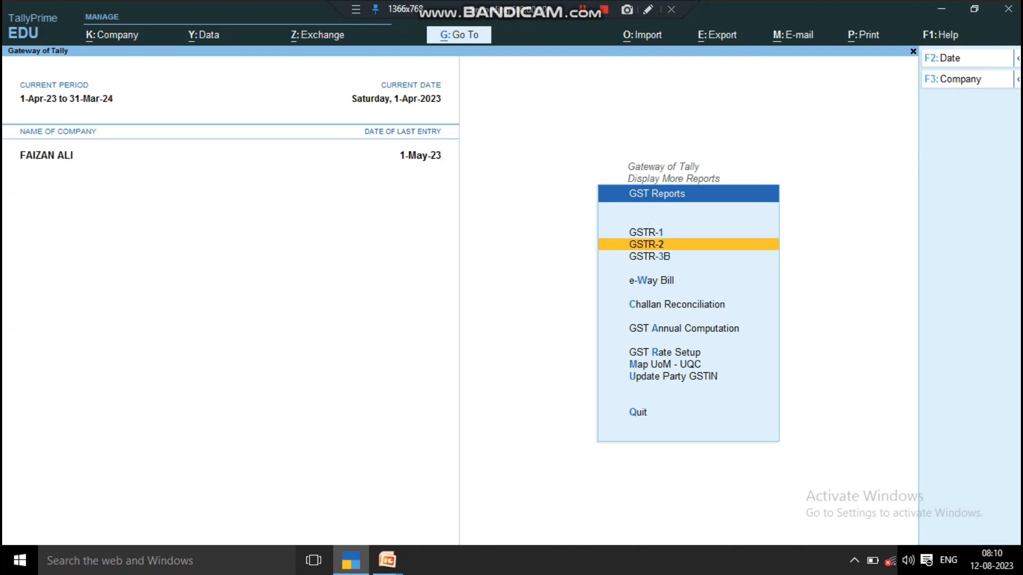
key(Return)
key(Down)
key(Down)
key(Down)
key(Down)
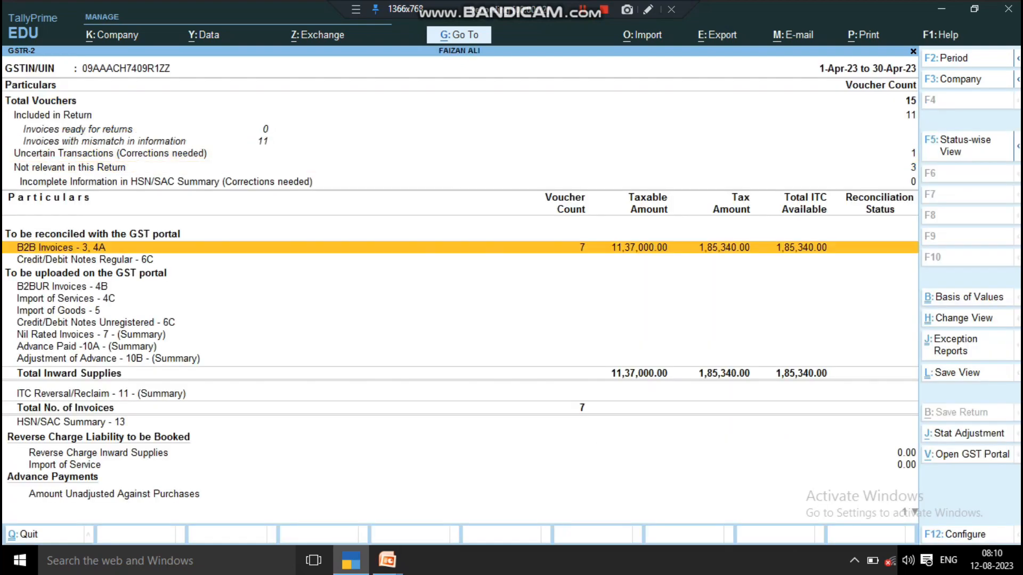
key(Return)
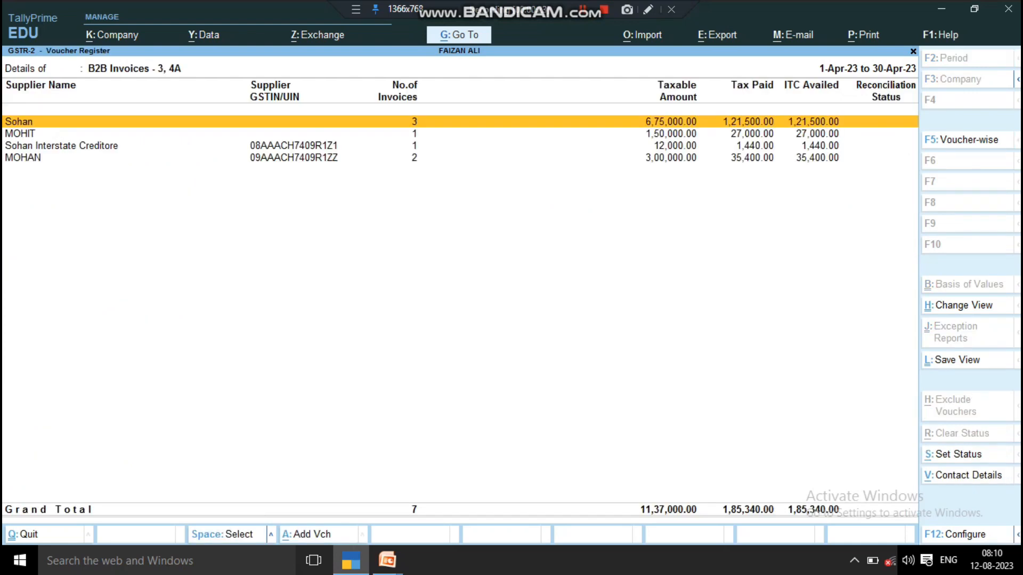
key(Down)
key(Down)
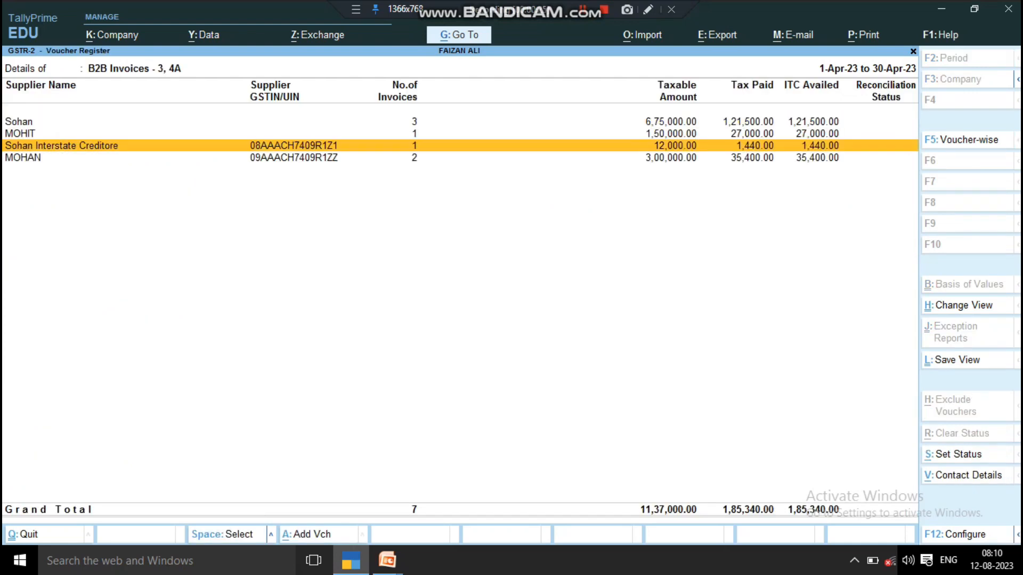
key(Return)
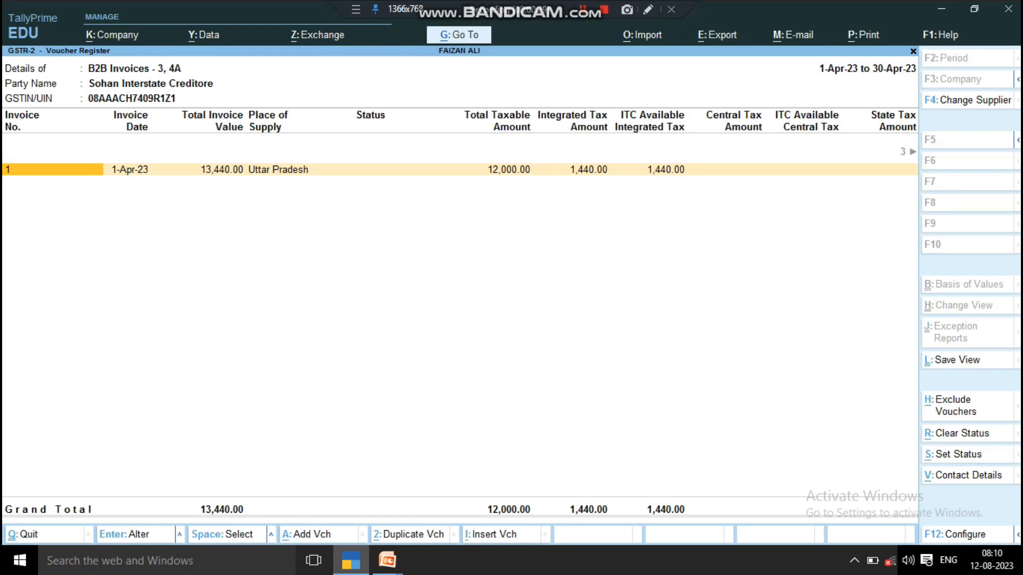
key(Right)
key(Right)
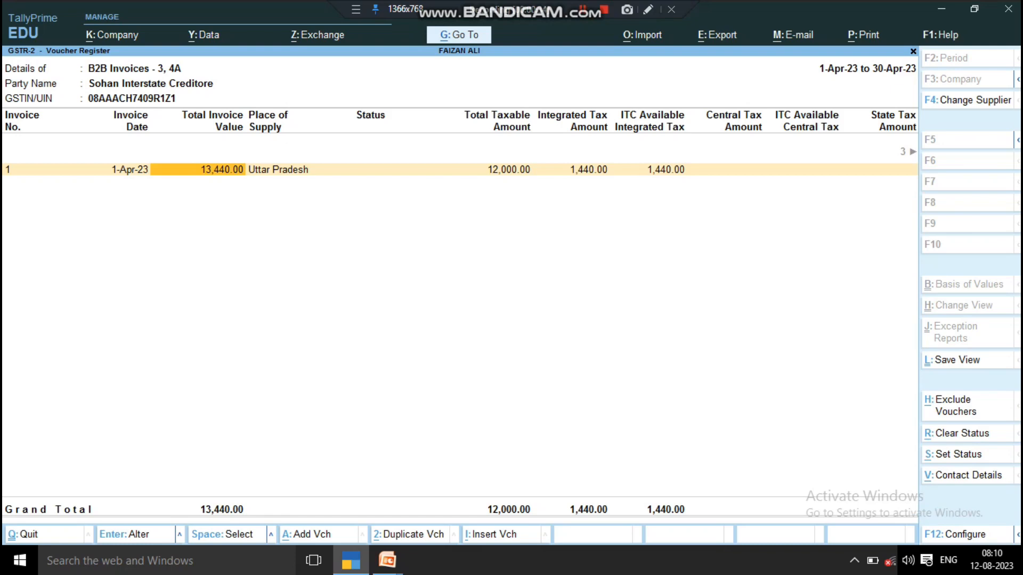
key(Right)
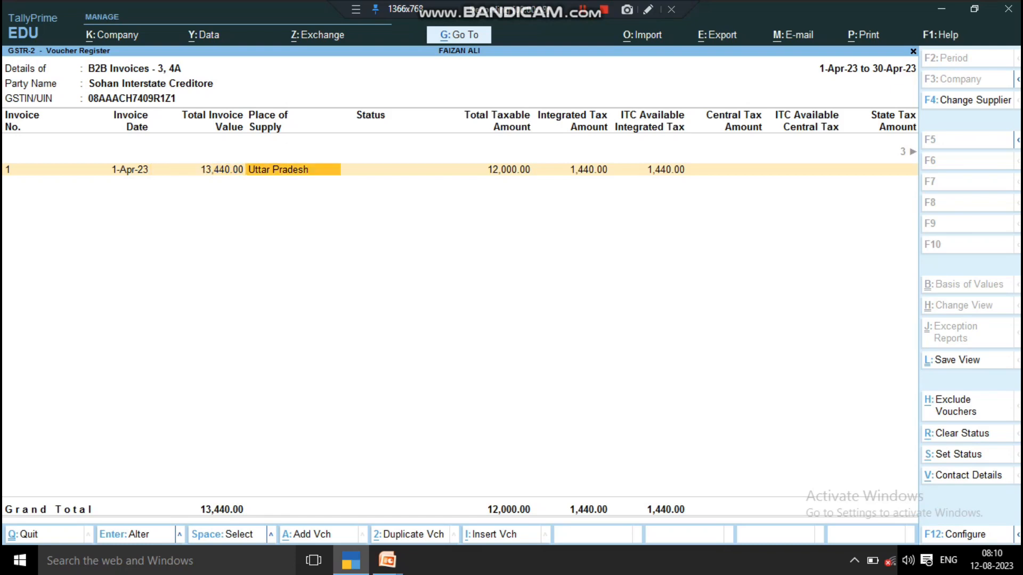
key(Right)
key(Right)
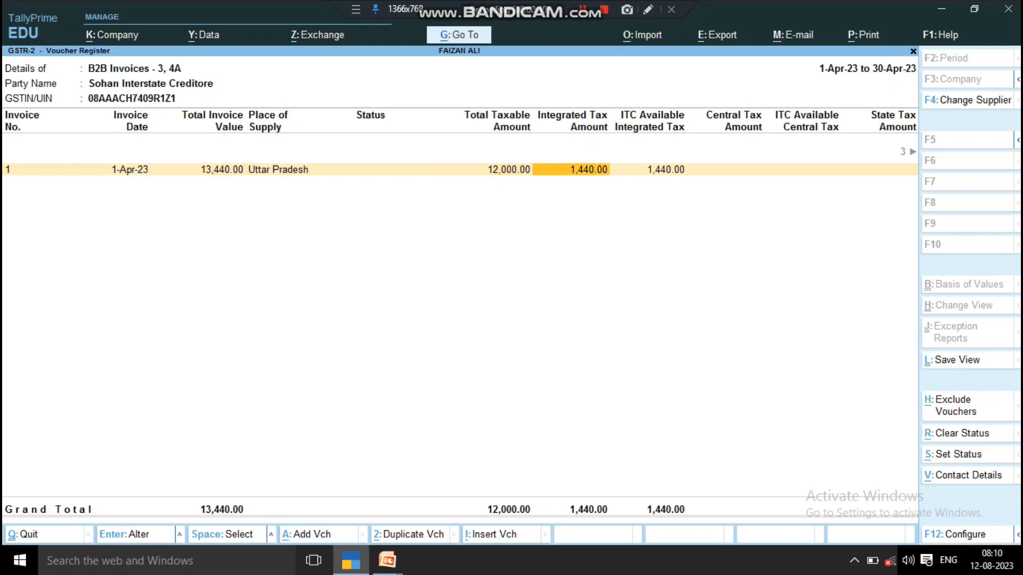
key(Right)
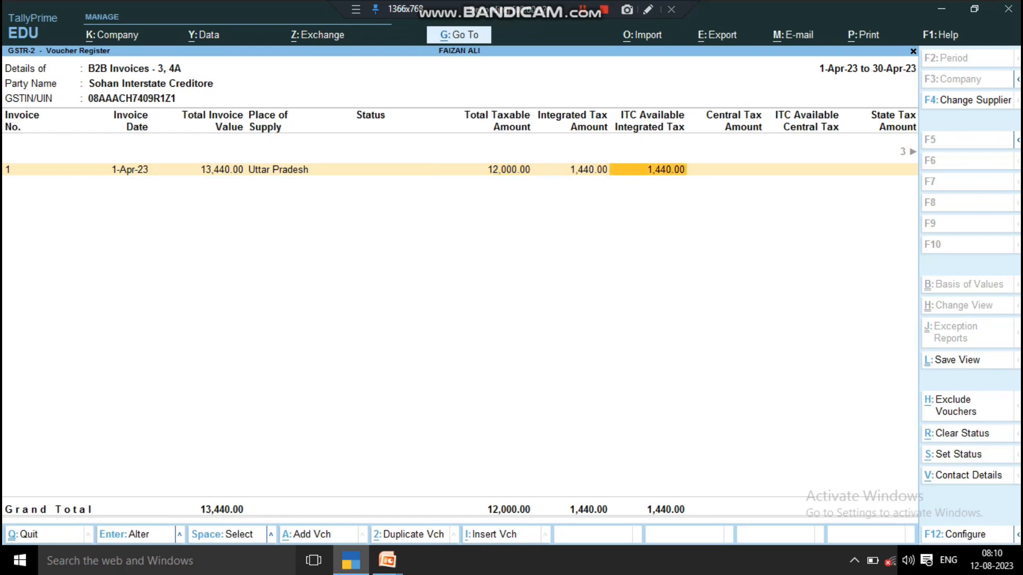
key(Right)
key(Right)
key(Right)
key(Right)
key(Right)
key(Right)
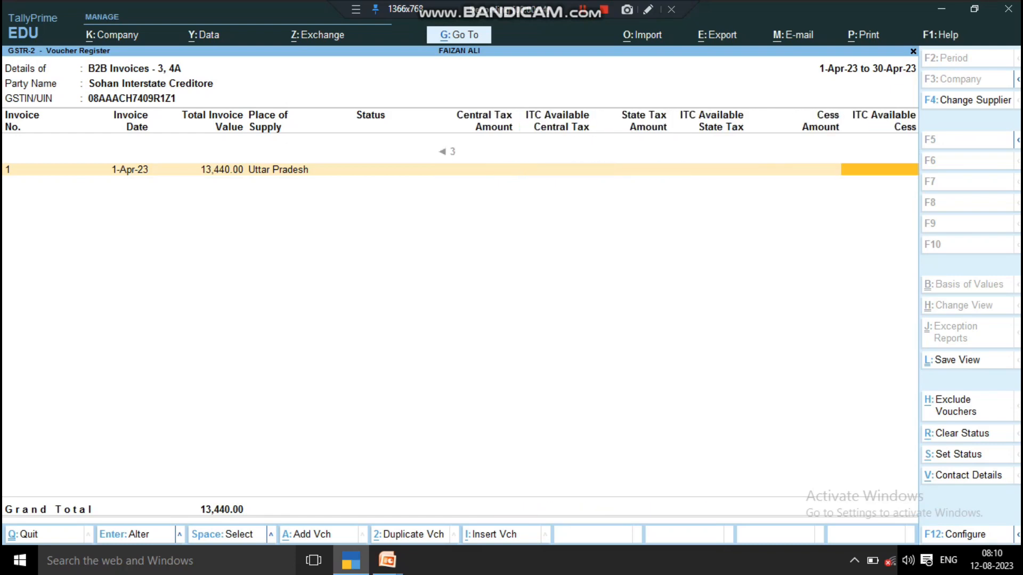
key(Left)
key(Left)
key(Left)
key(Left)
key(Left)
key(Left)
key(Left)
key(Left)
key(Left)
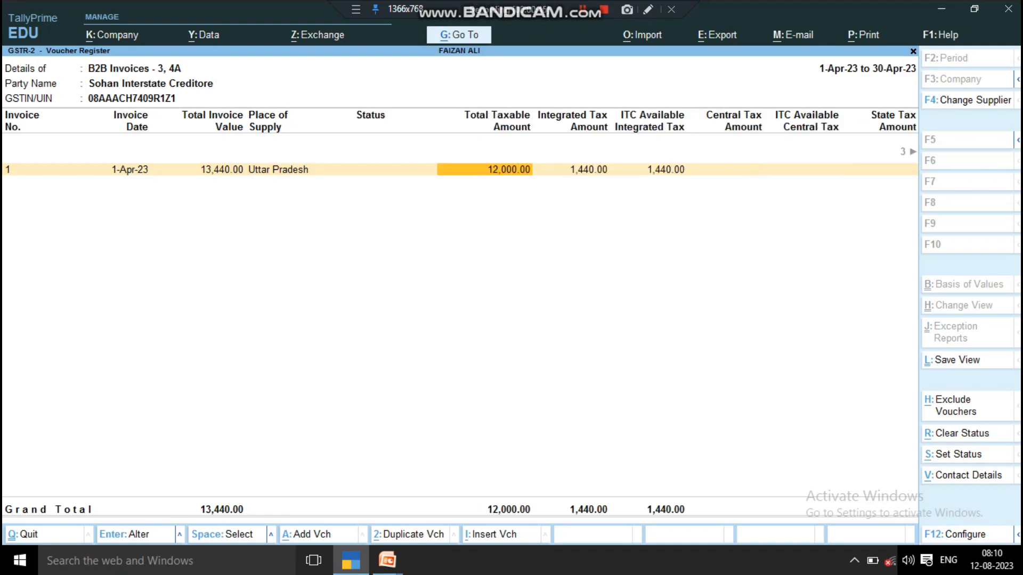
key(Left)
key(Left)
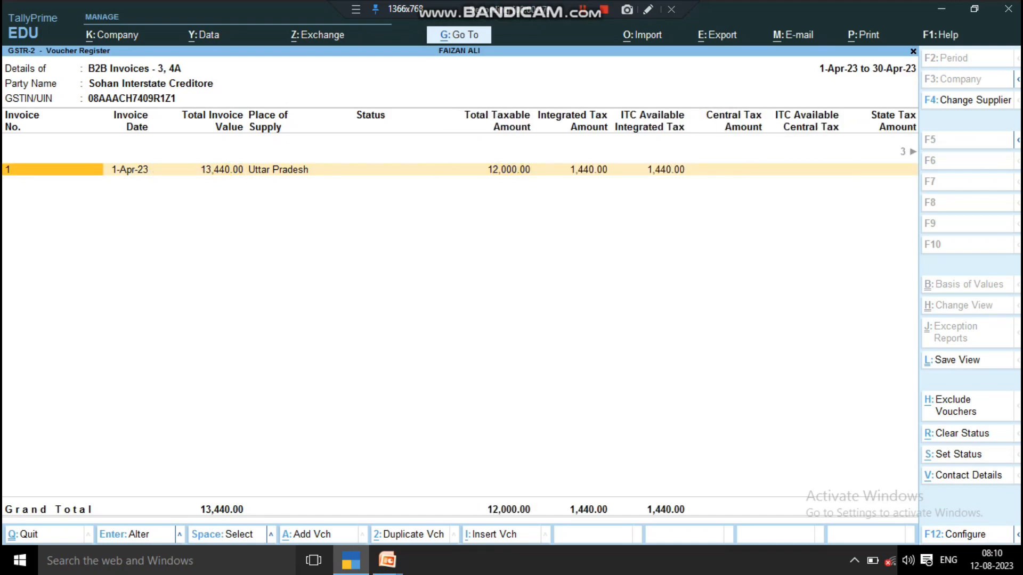
key(Escape)
key(Escape)
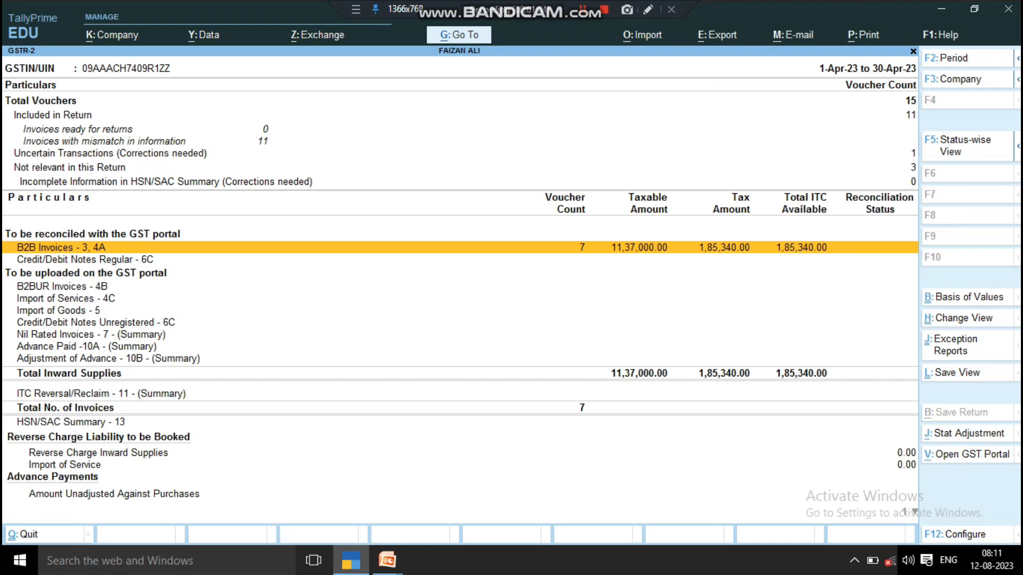
- Open voucher 12 for Sohan Interstate Creditore (13,440.00) from the Day Book for review
key(Escape)
key(Escape)
key(Escape)
key(Escape)
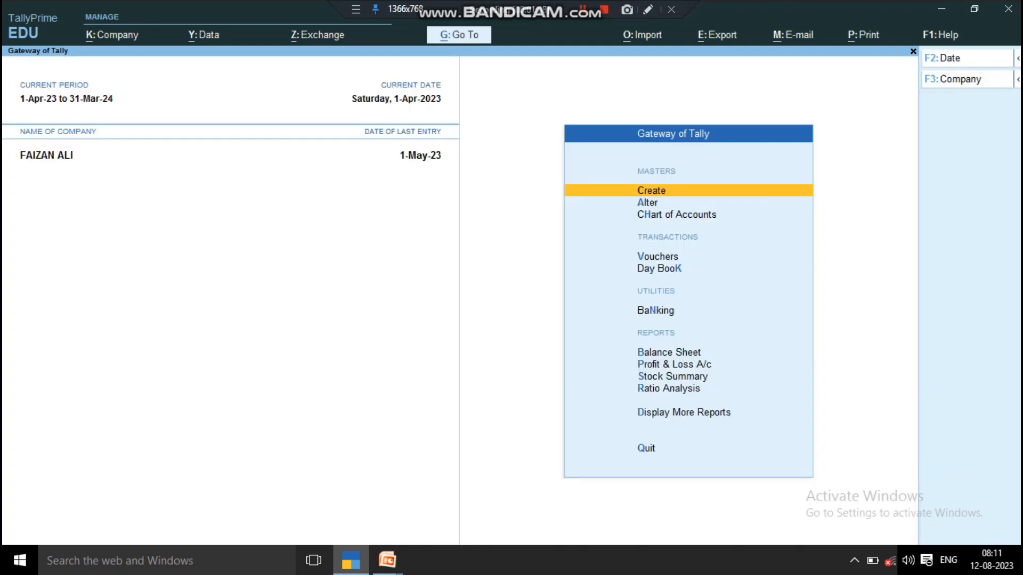
key(Down)
key(Down)
key(Down)
key(Down)
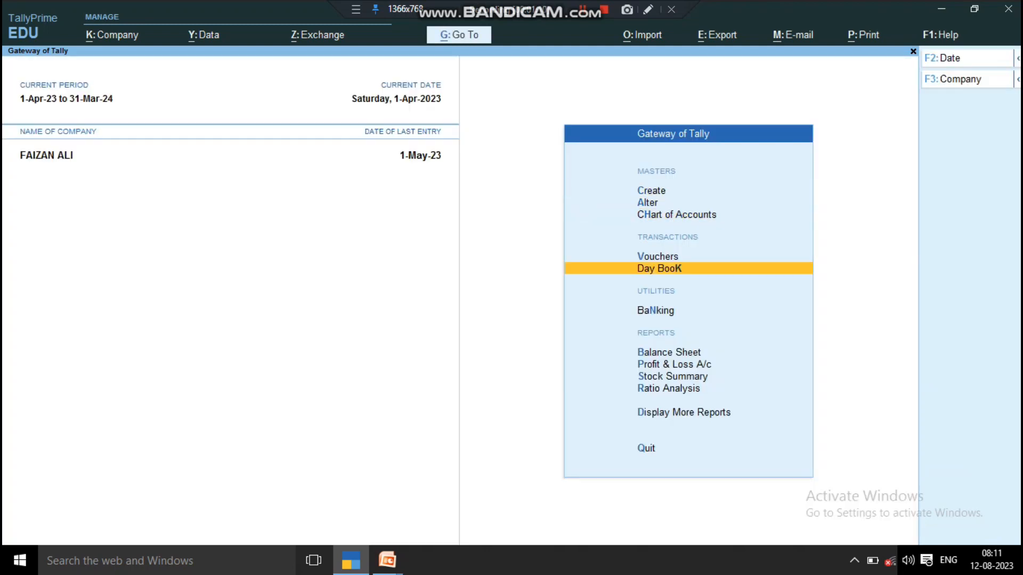
key(Return)
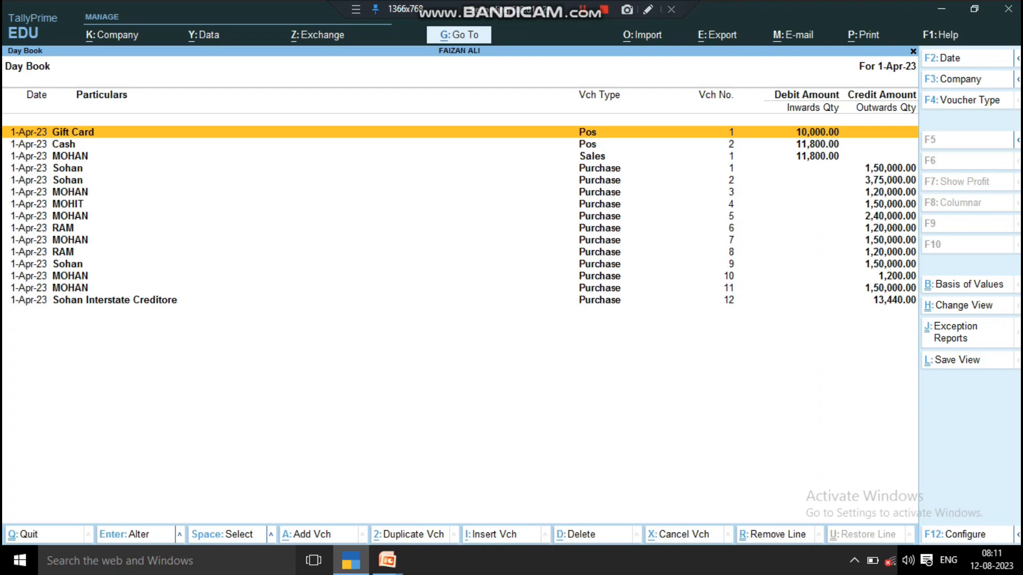
key(Down)
key(Down)
key(Down)
key(Down)
key(Down)
key(Down)
key(Down)
key(Down)
key(Down)
key(Down)
key(Down)
key(Down)
key(Down)
key(Down)
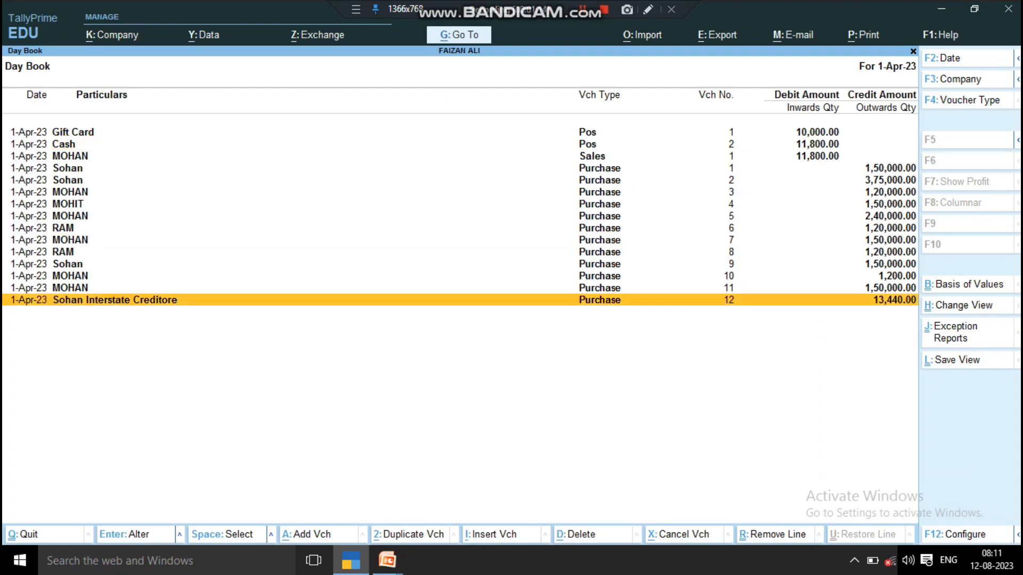
key(Return)
- Leave voucher 12 unchanged, recheck the Day Book, and return to the Gateway of Tally
key(BackSpace)
key(Escape)
key(Return)
key(Escape)
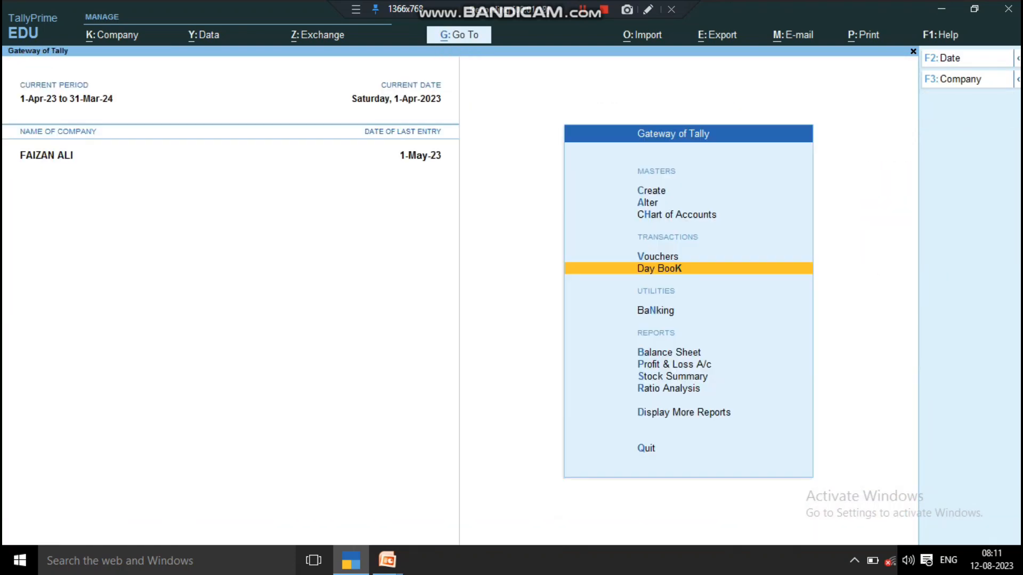
key(Escape)
key(Escape)
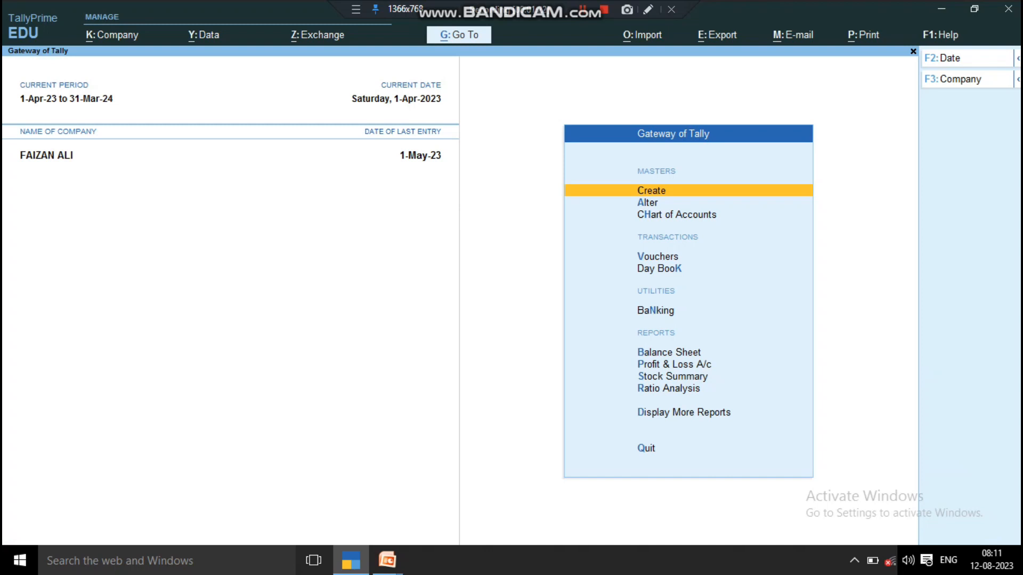
key(d)
key(d)
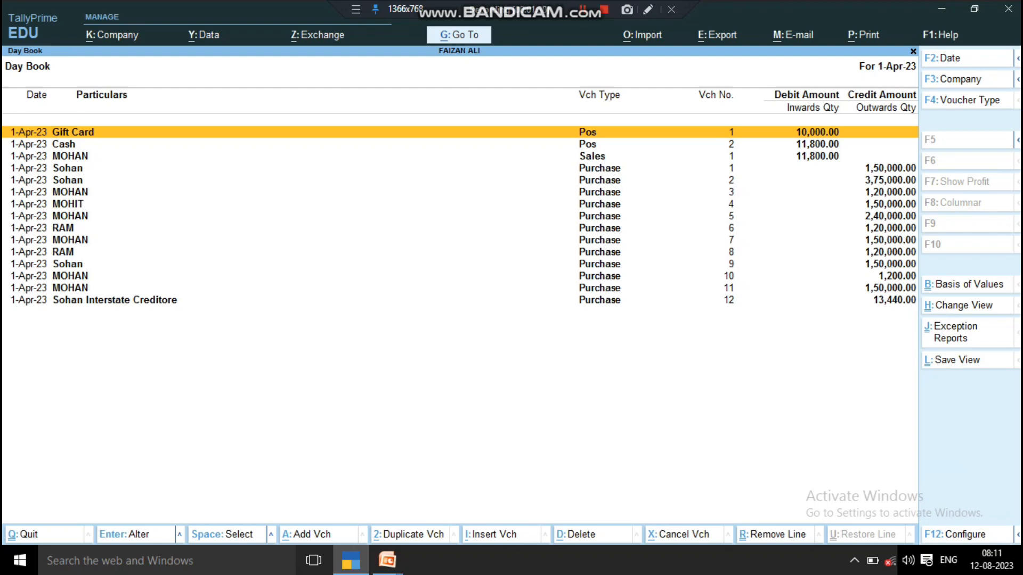
key(Escape)
key(Escape)
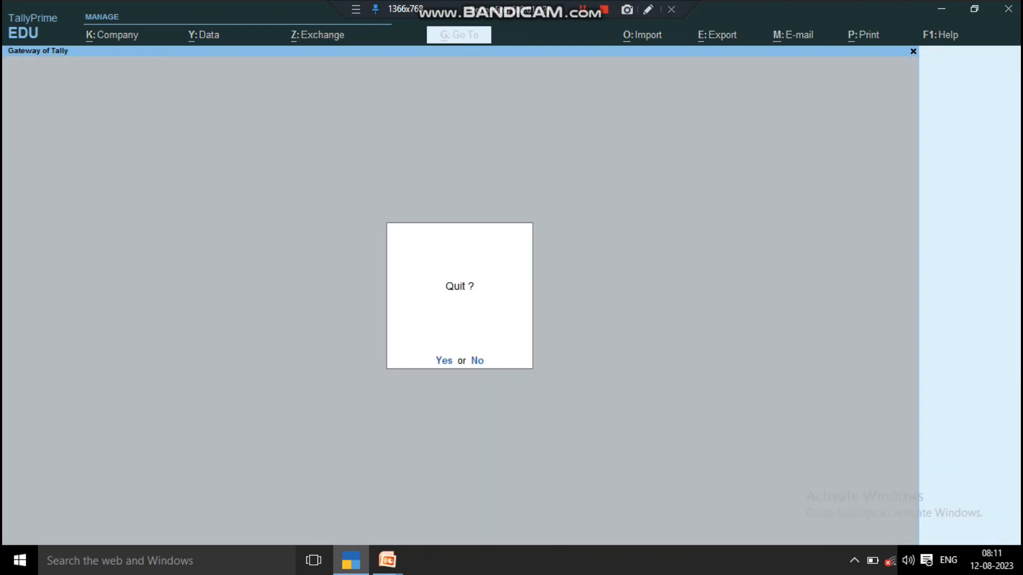
key(ctrl+g)
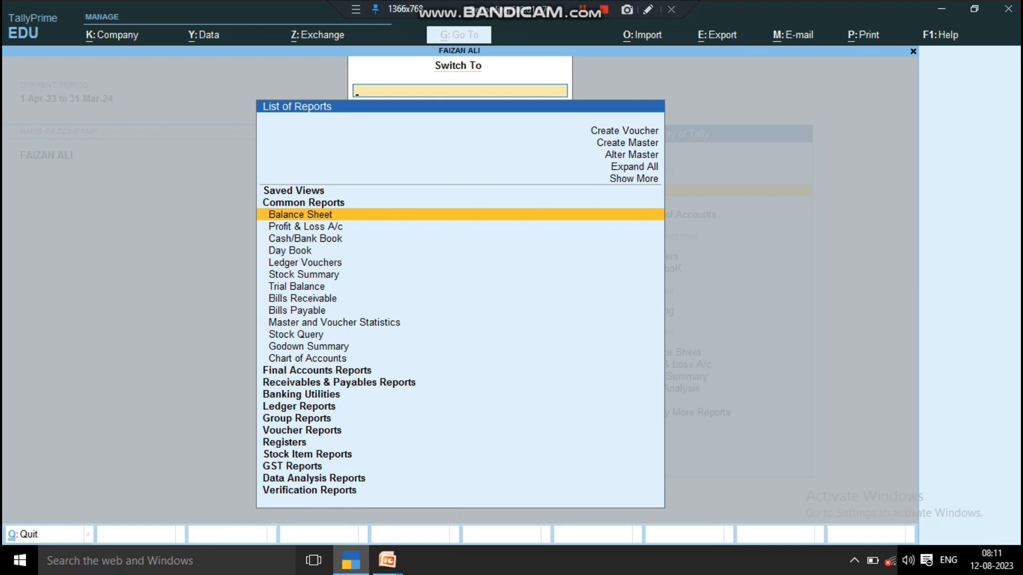
text(Day)
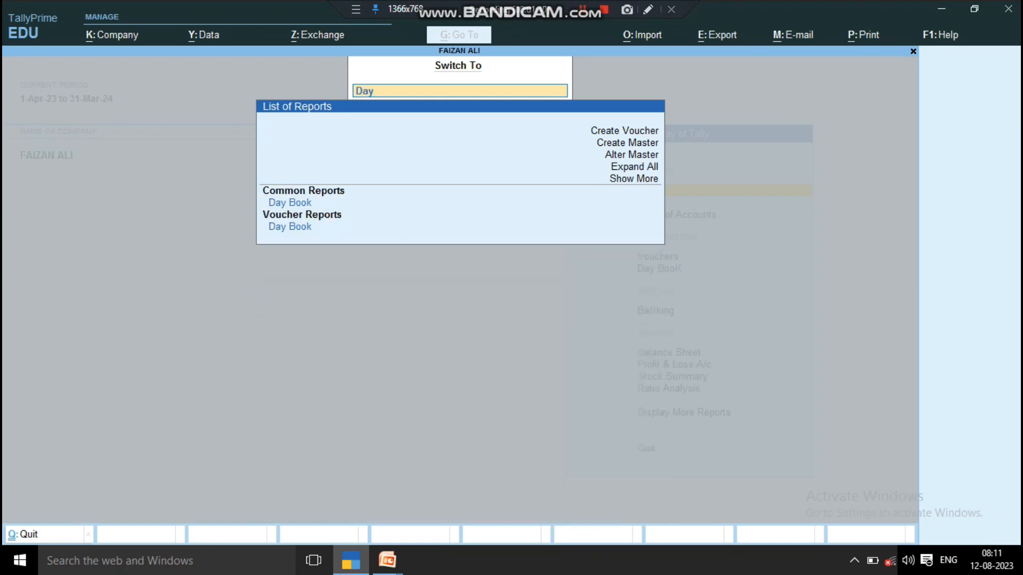
key(Down)
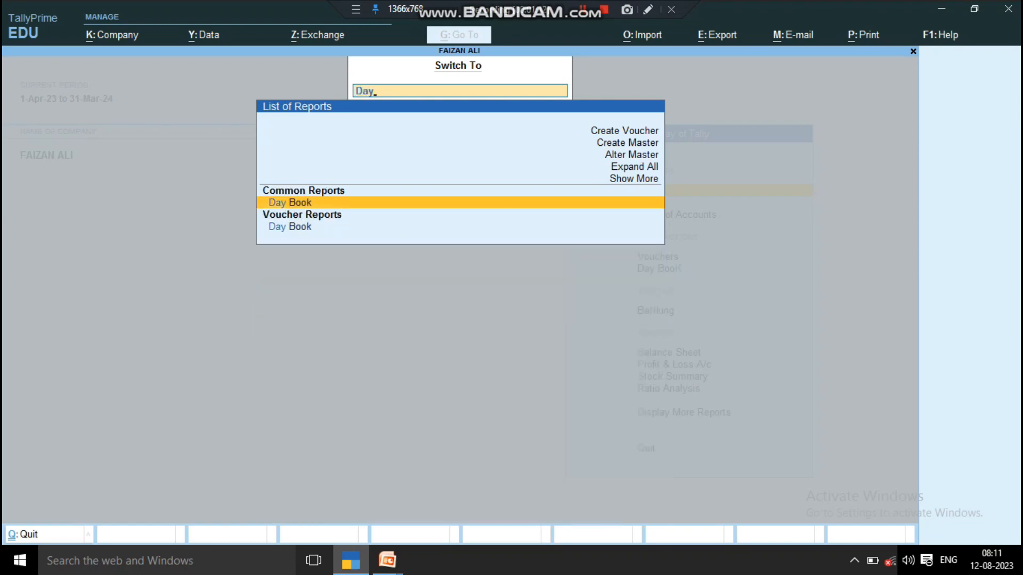
key(Down)
key(Down)
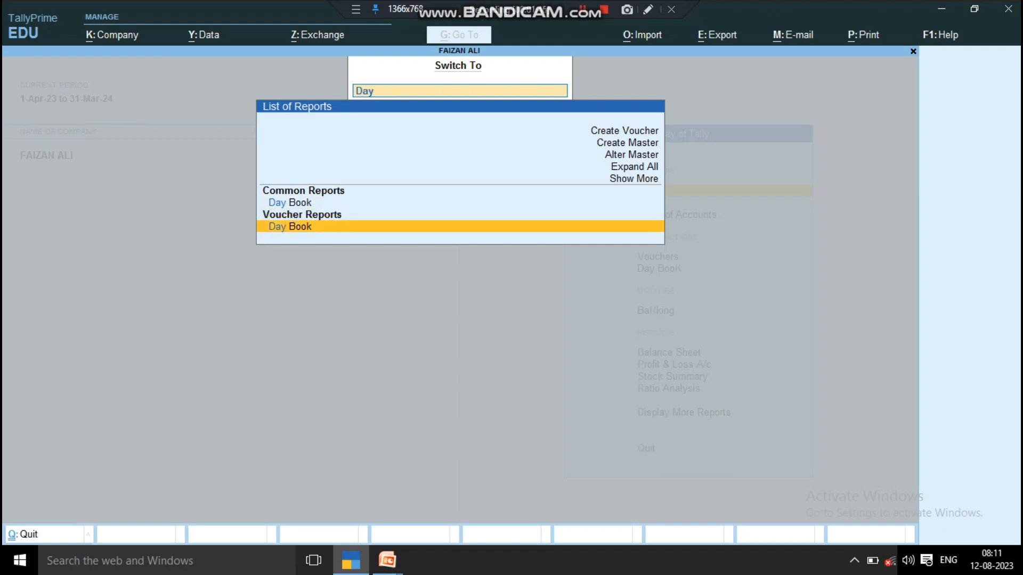
key(Return)
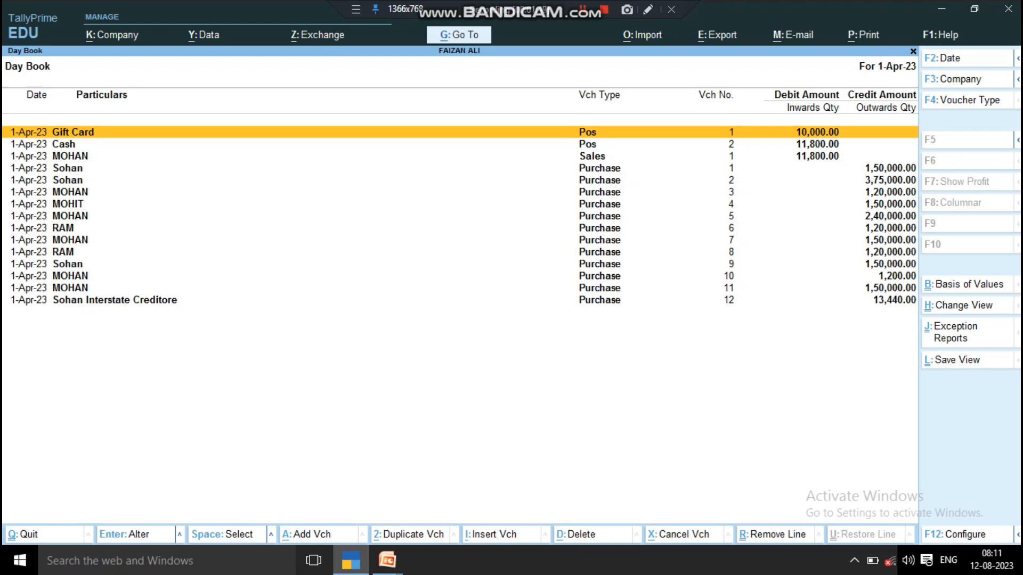
key(Escape)
key(Escape)
key(n)
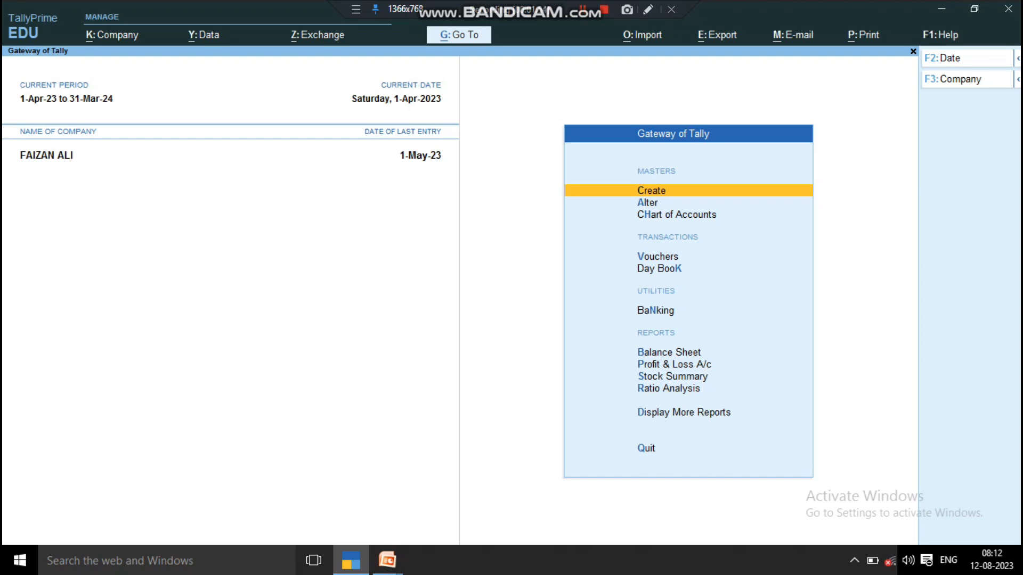
key(ctrl+g)
text(Gst)
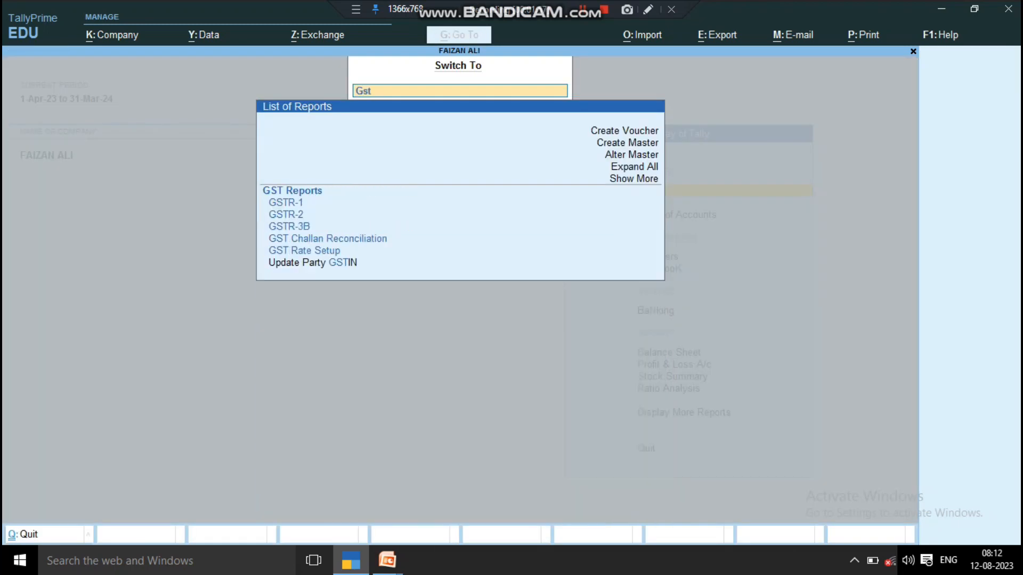
key(Down)
key(Down)
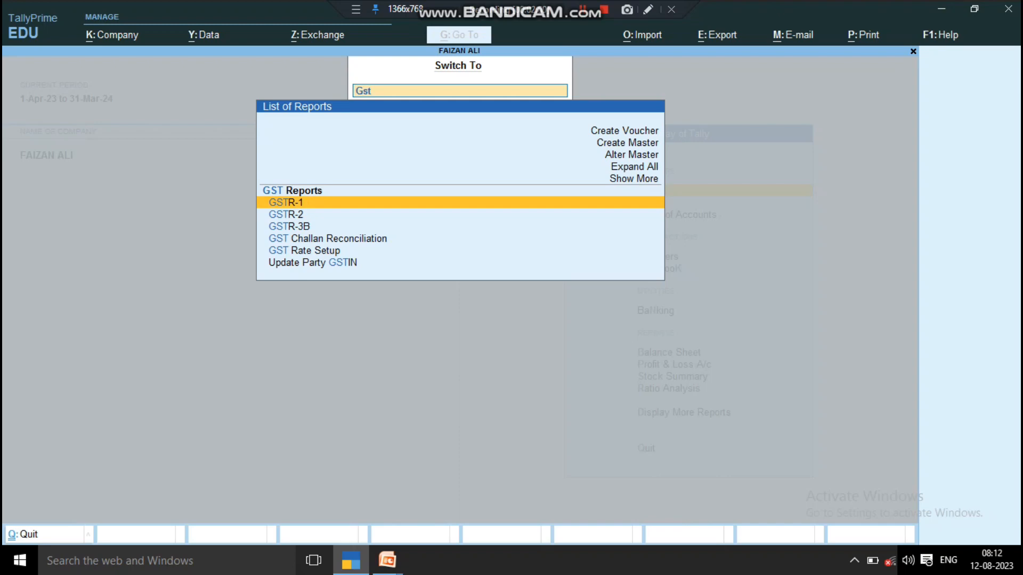
key(Down)
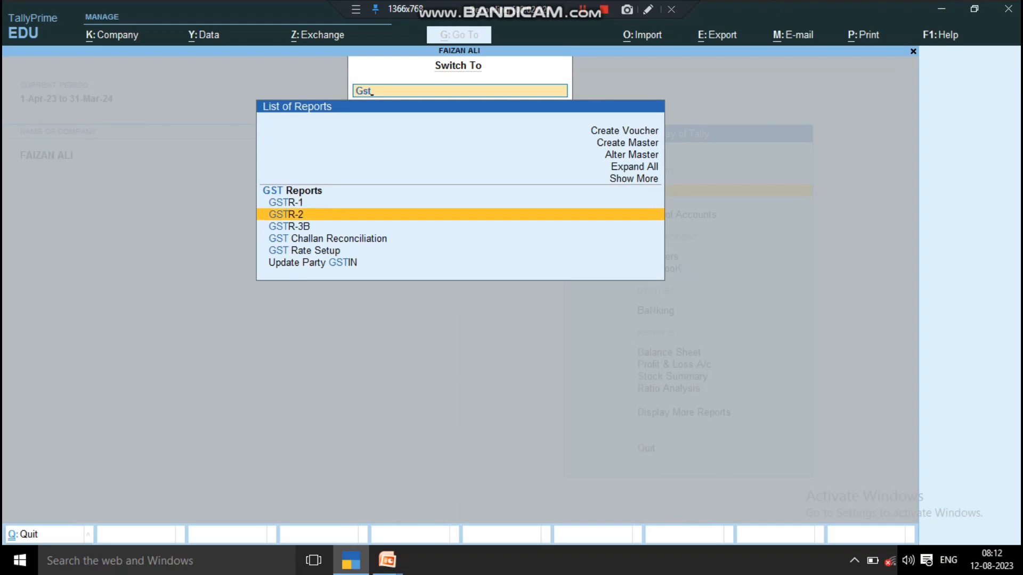
key(Return)
key(Down)
key(Down)
key(Down)
key(Down)
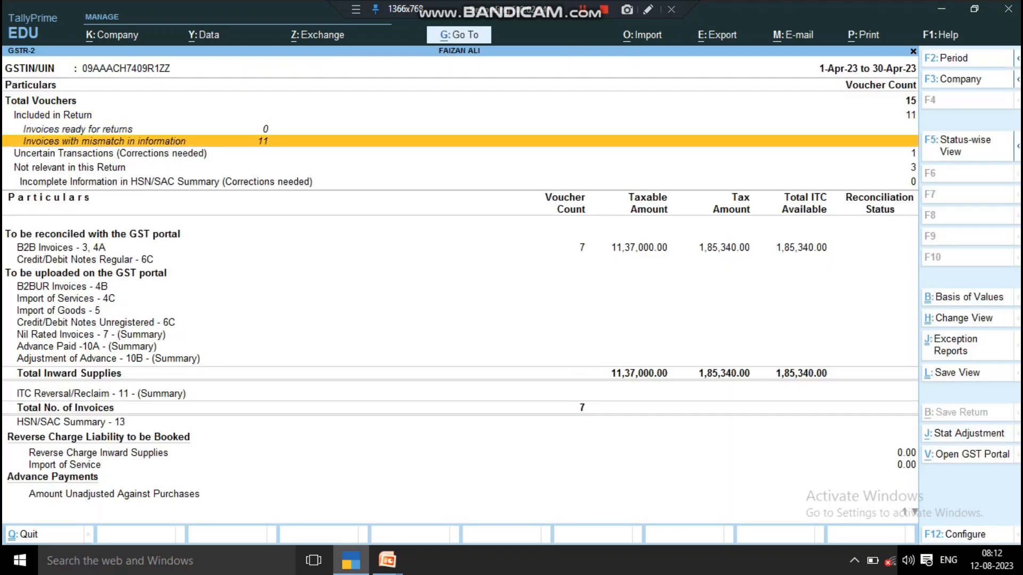
key(Return)
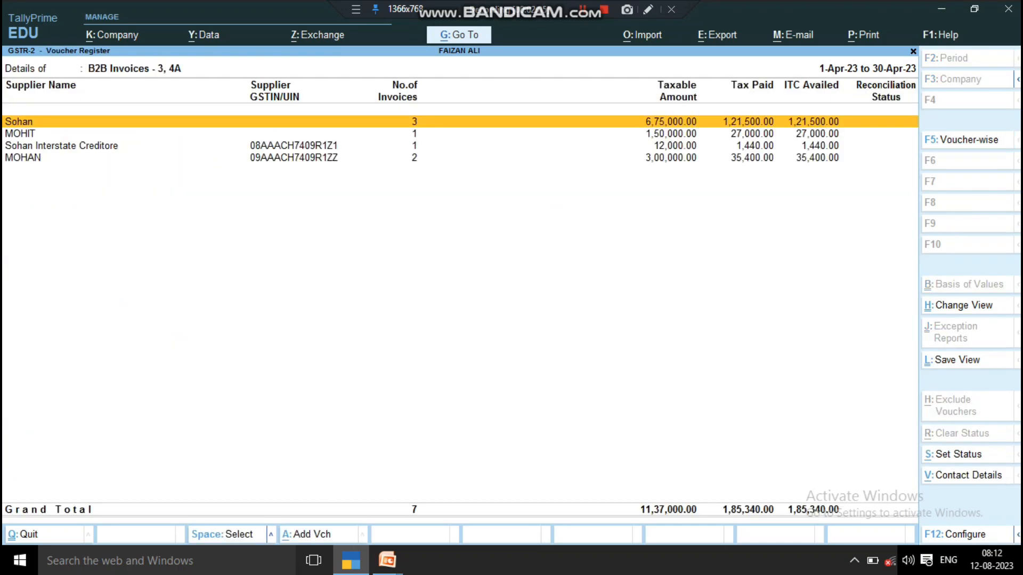
key(Escape)
key(Escape)
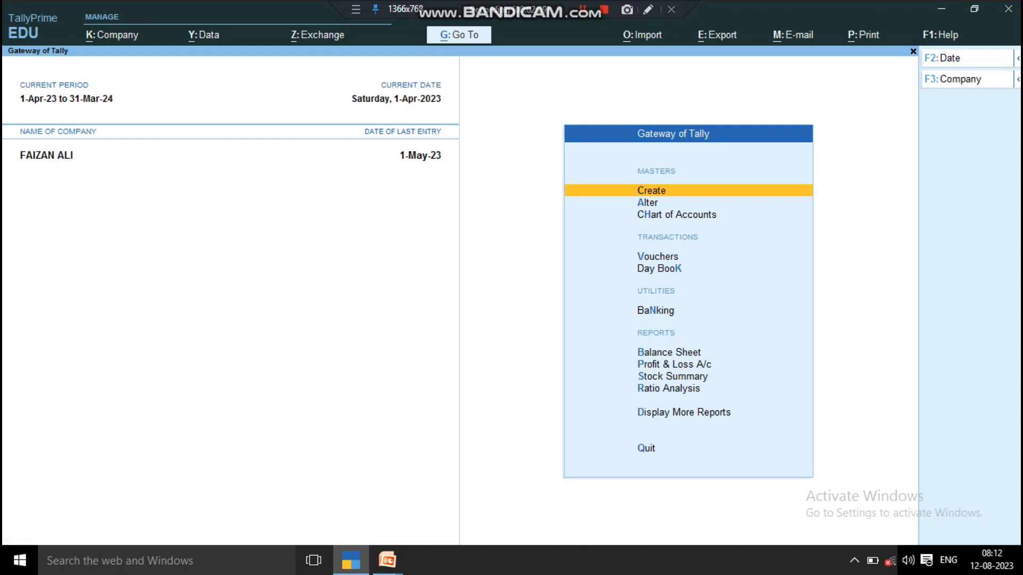
- Reopen purchase voucher 12 from the Day Book and bring up Print options for the current voucher
key(d)
key(d)
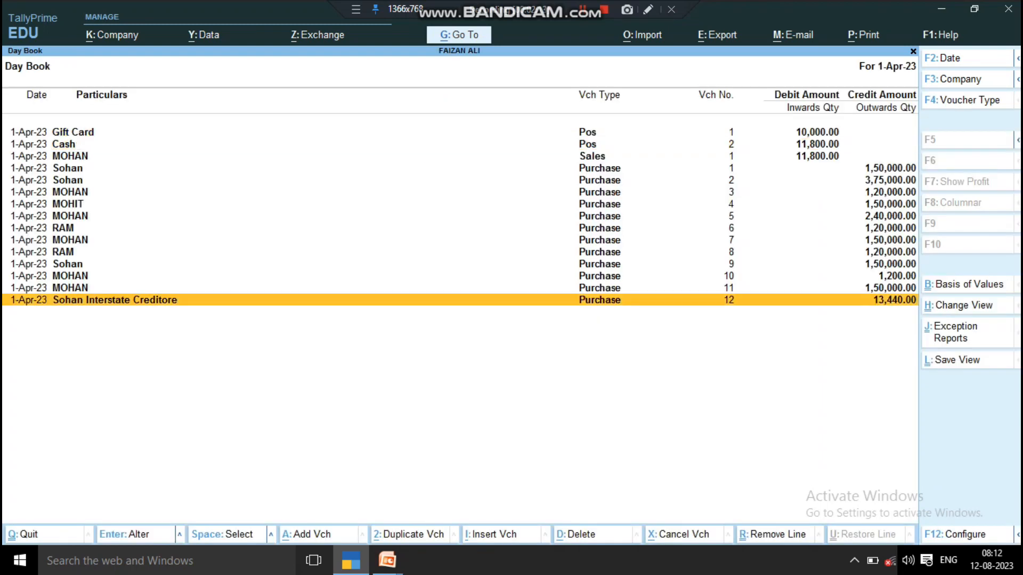
key(Return)
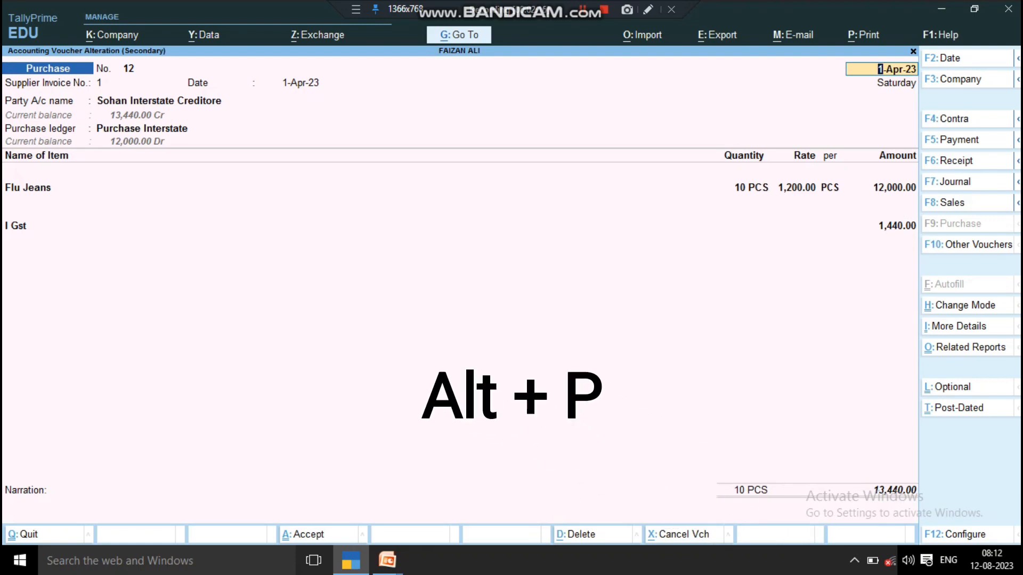
key(alt+p)
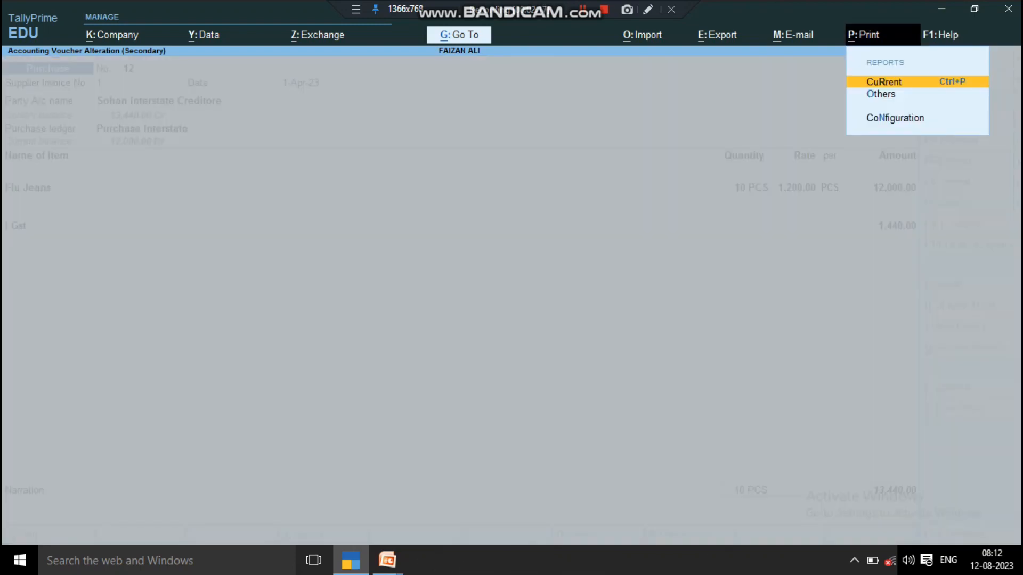
key(Return)
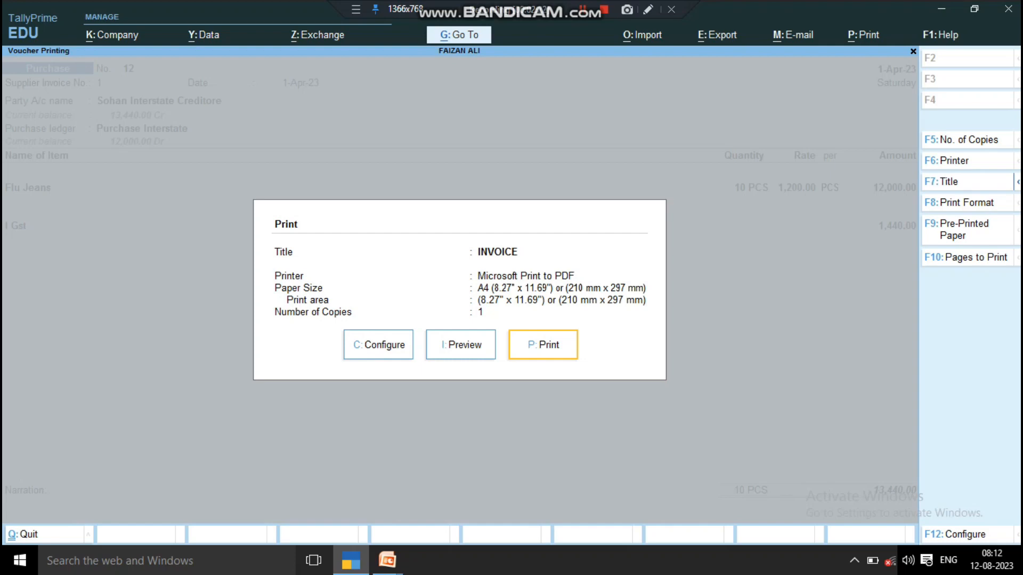
- Preview invoice 12 zoomed, scrolling down to the 13,440.00 total with 1,440.00 I Gst
key(Left)
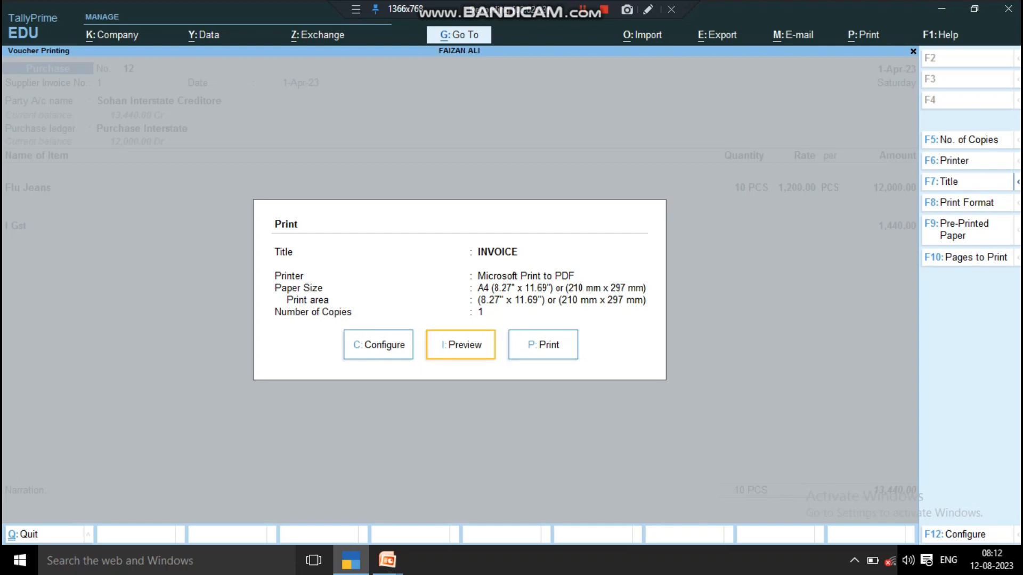
key(Return)
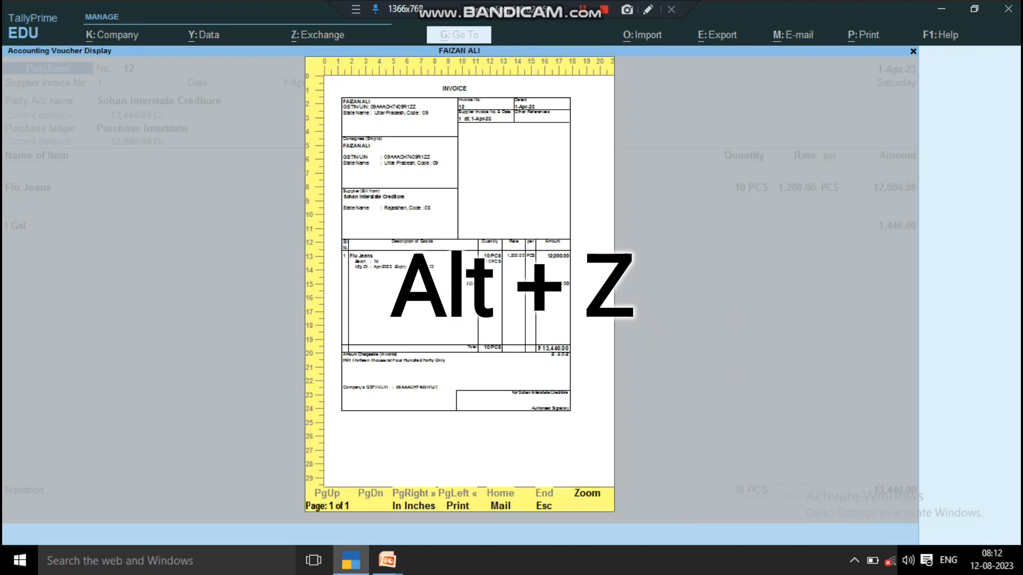
key(alt+z)
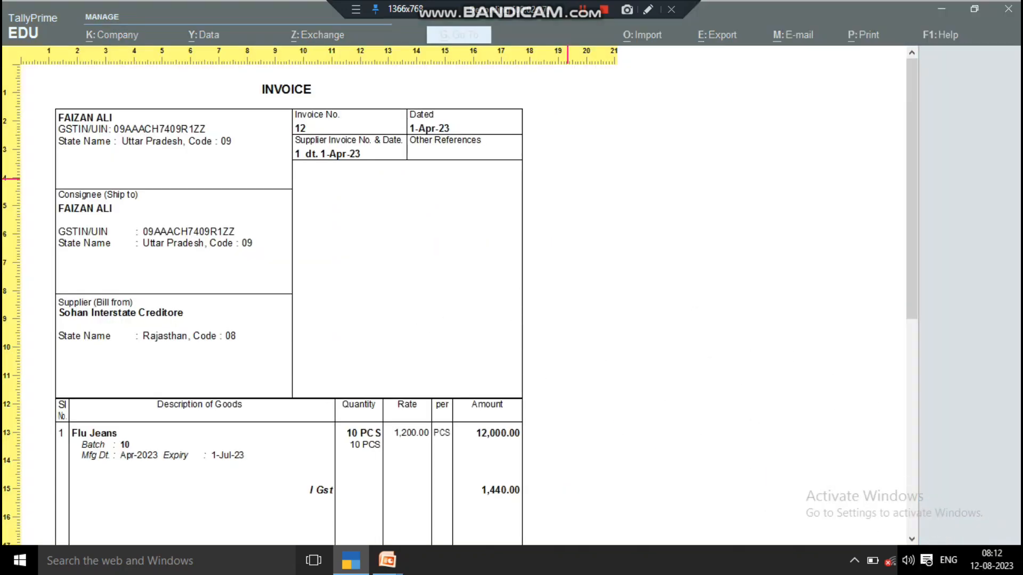
key(Down)
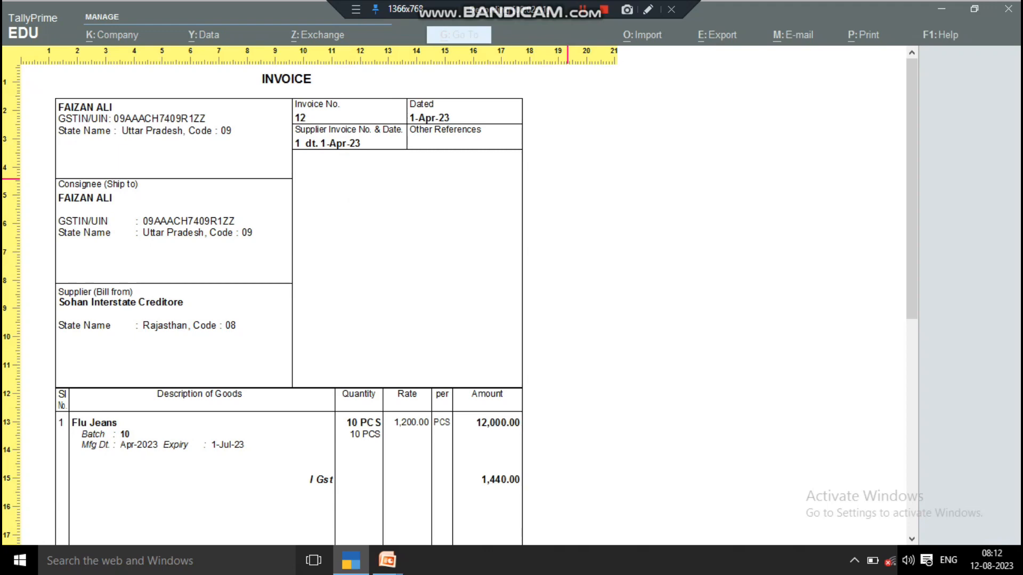
key(Down)
key(Down)
key(Down)
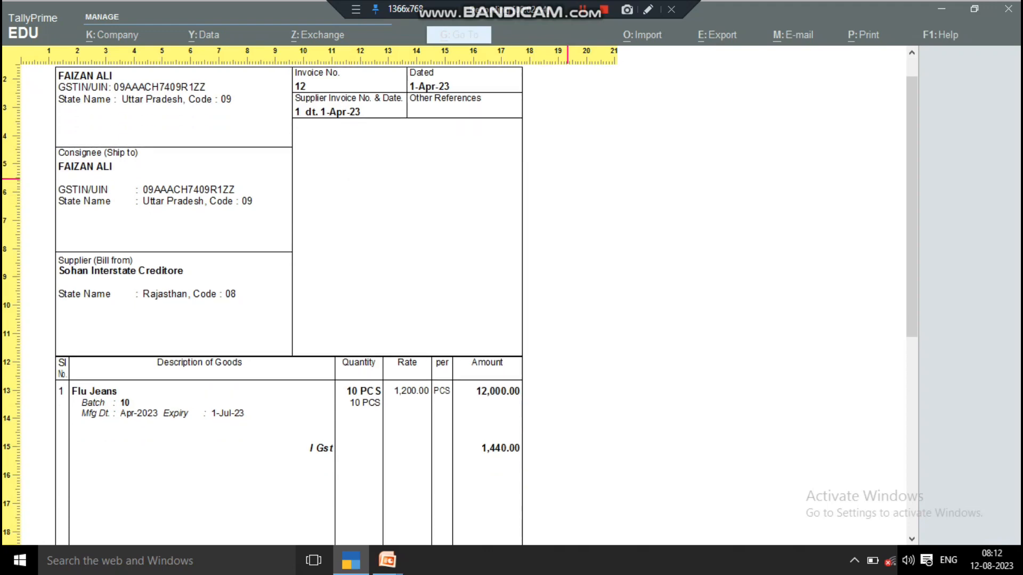
key(Down)
key(Down)
key(Down)
key(Down)
key(Down)
key(Down)
key(Down)
key(Down)
key(Down)
key(Down)
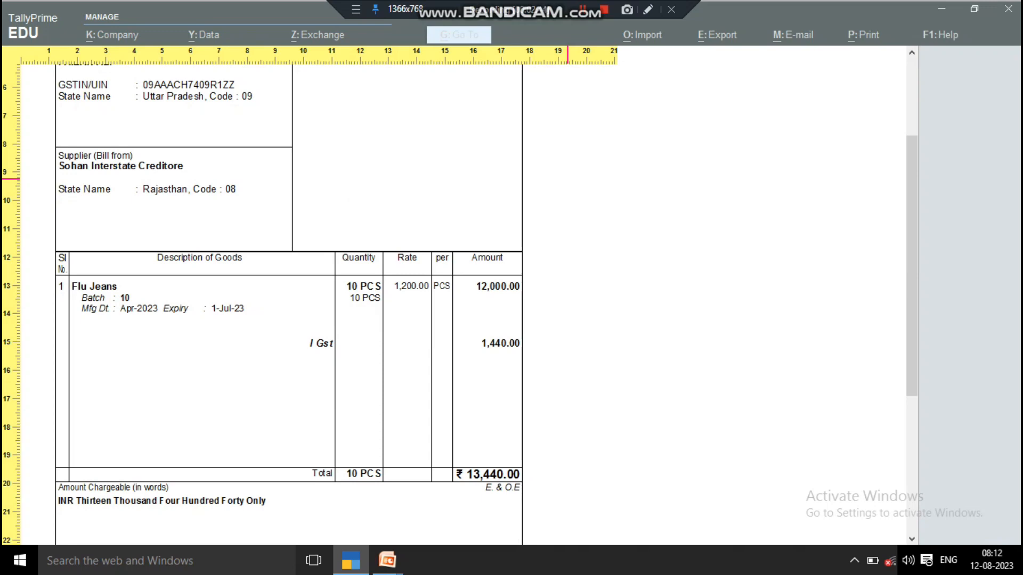
key(Down)
key(Down)
key(Down)
key(Down)
key(Down)
key(Down)
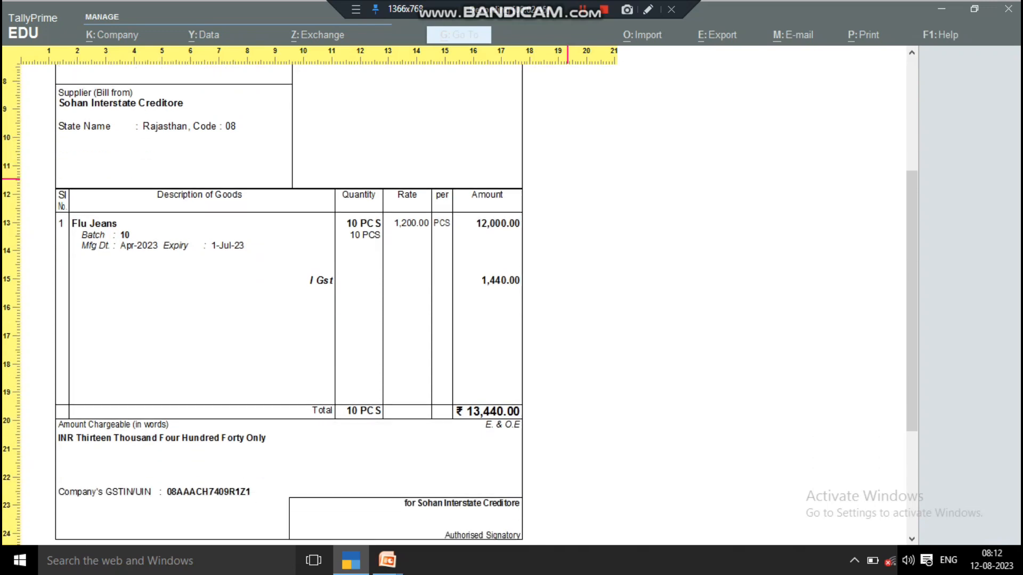